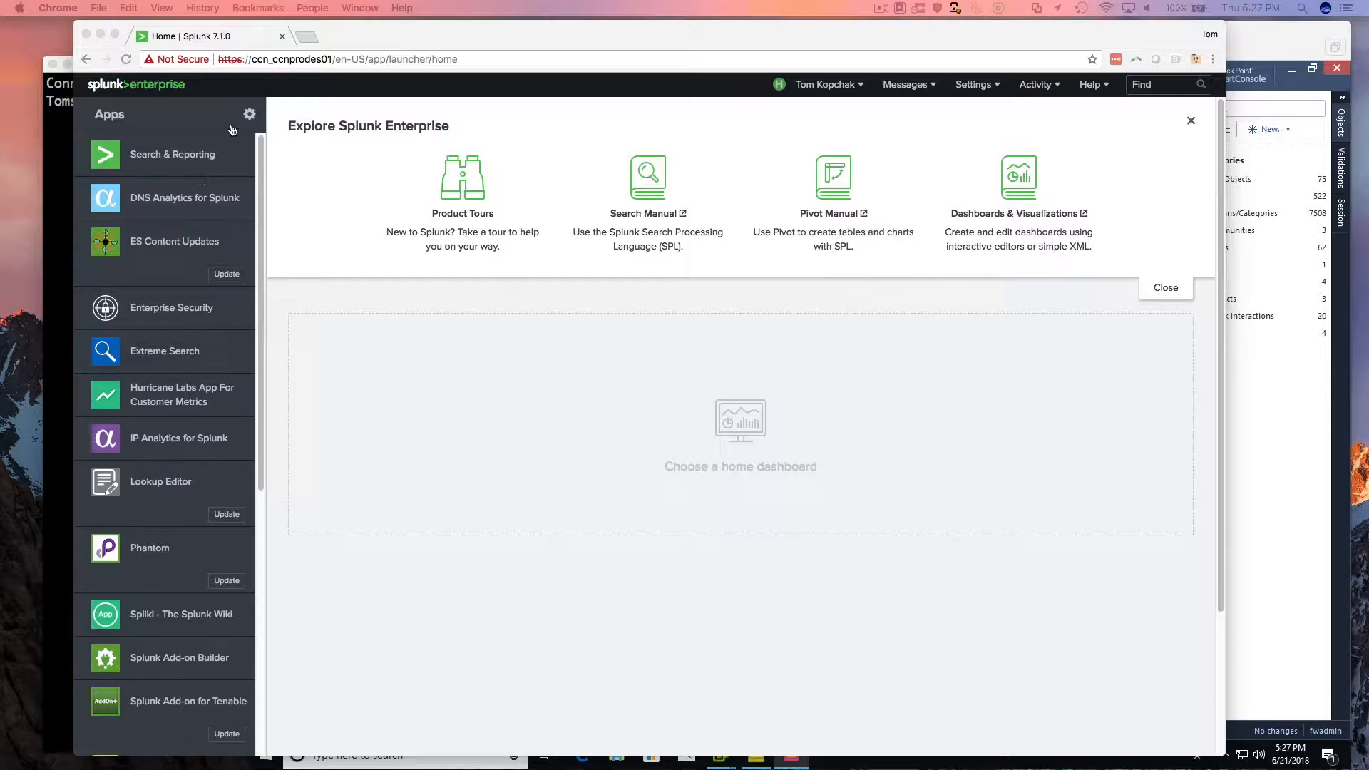
Install an app from the file TA-Check_Point_Block.tgz and restart Splunk to complete the update.
click(249, 116)
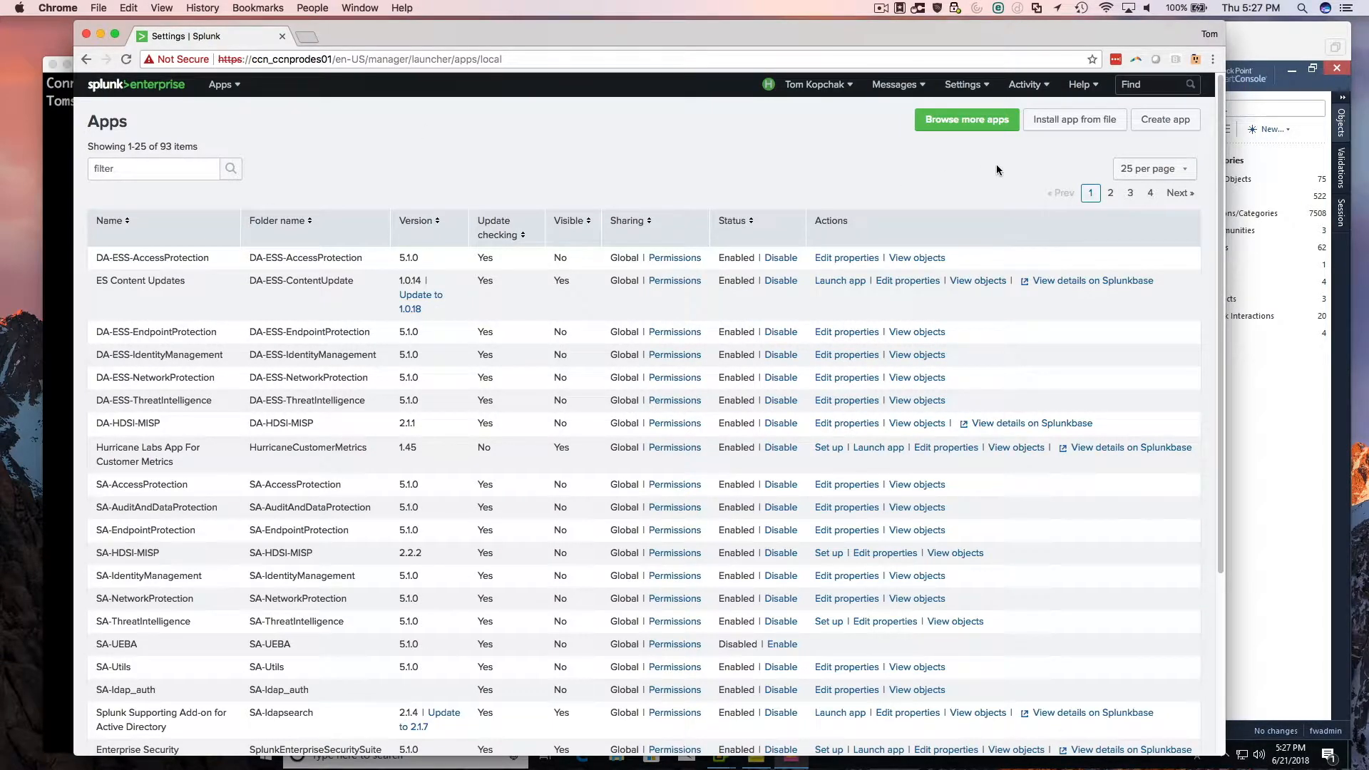
click(1096, 131)
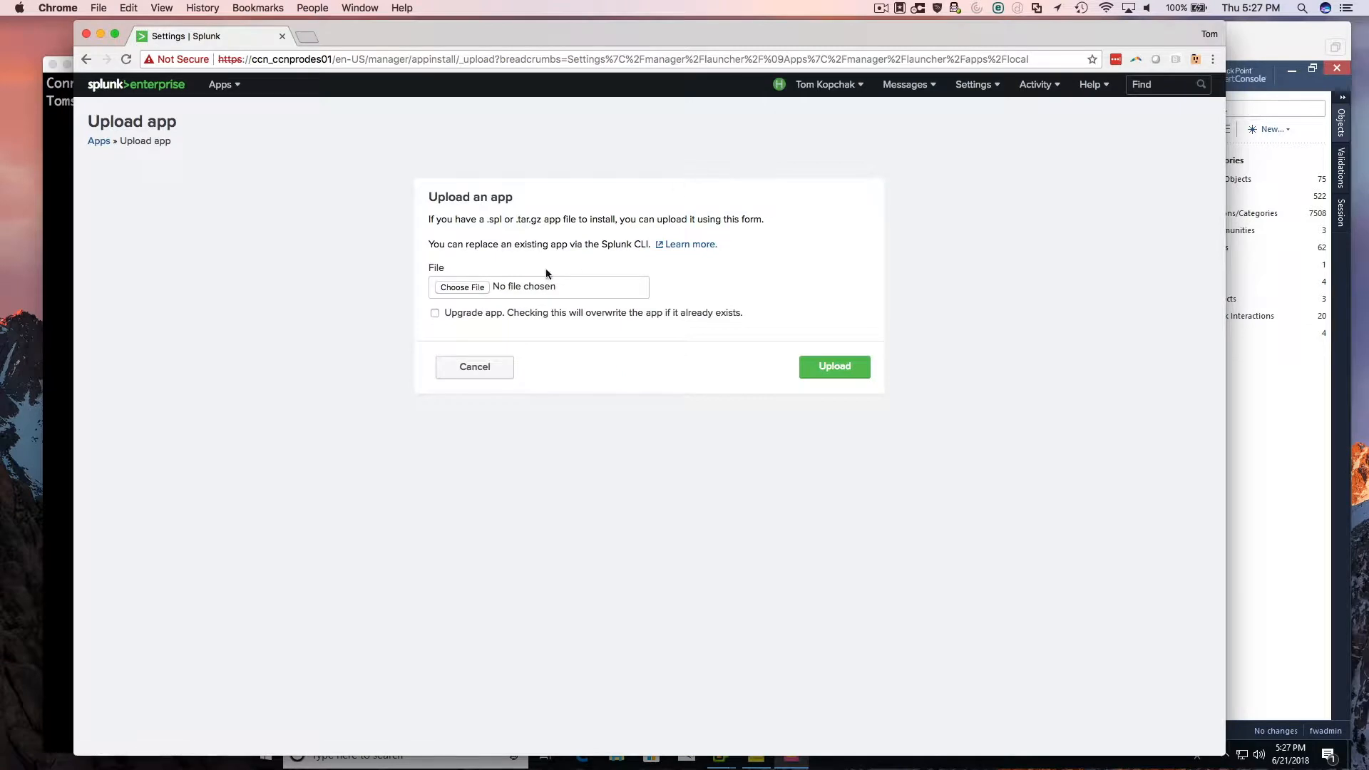
click(467, 287)
click(468, 126)
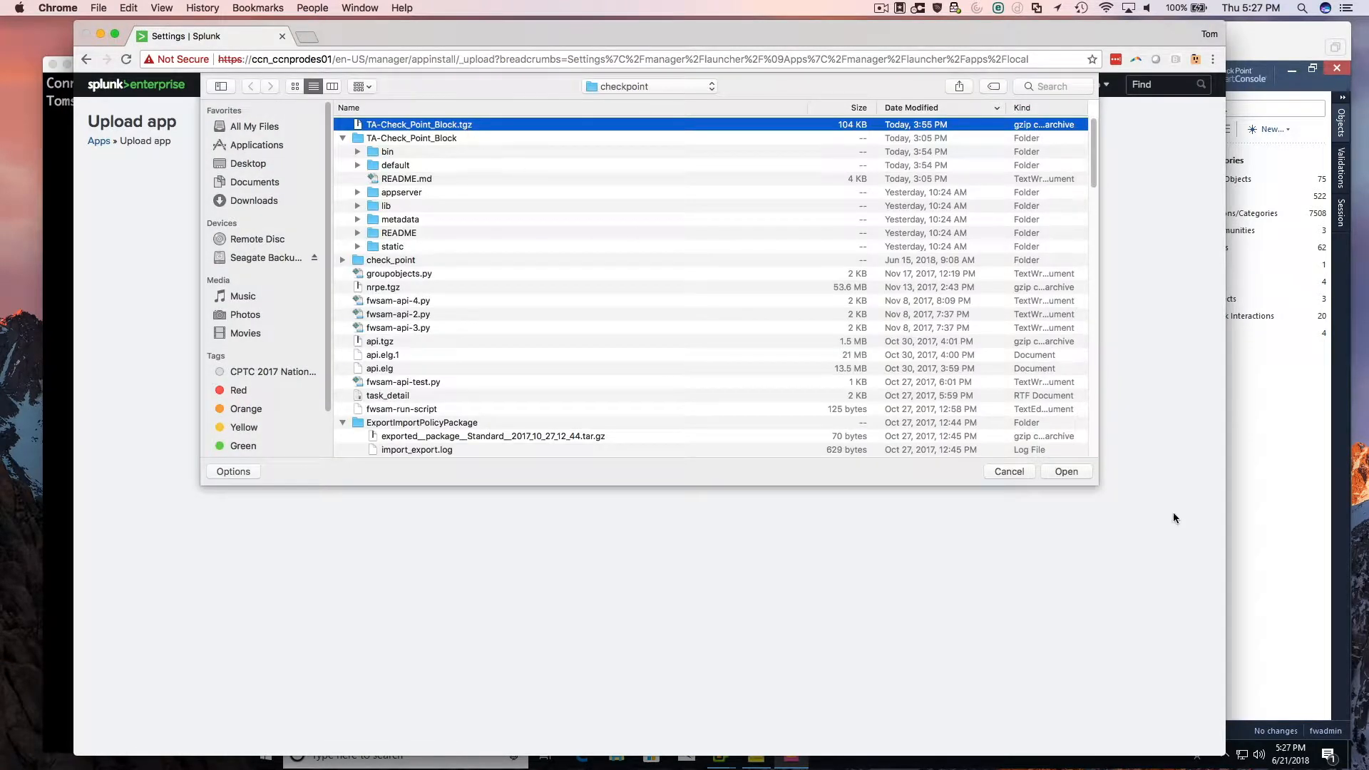
click(1068, 476)
click(855, 370)
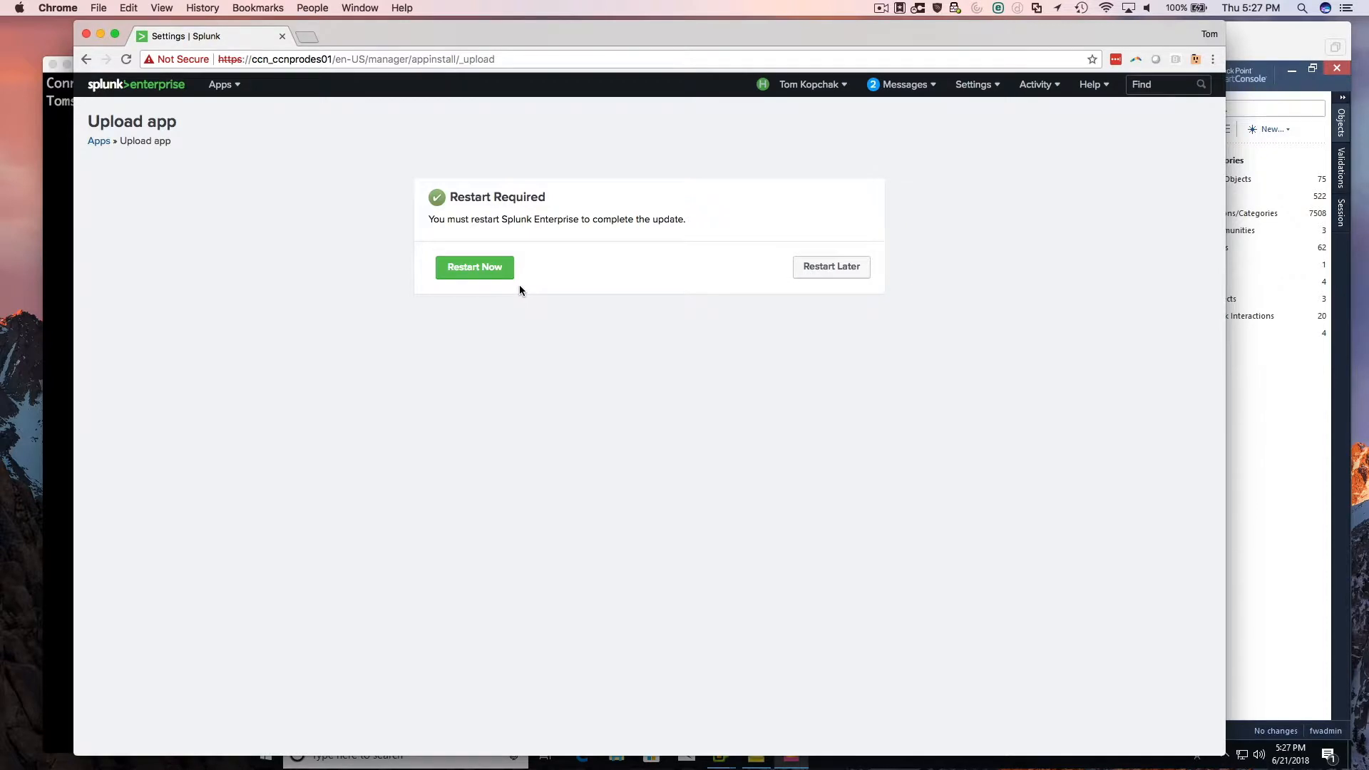
click(475, 272)
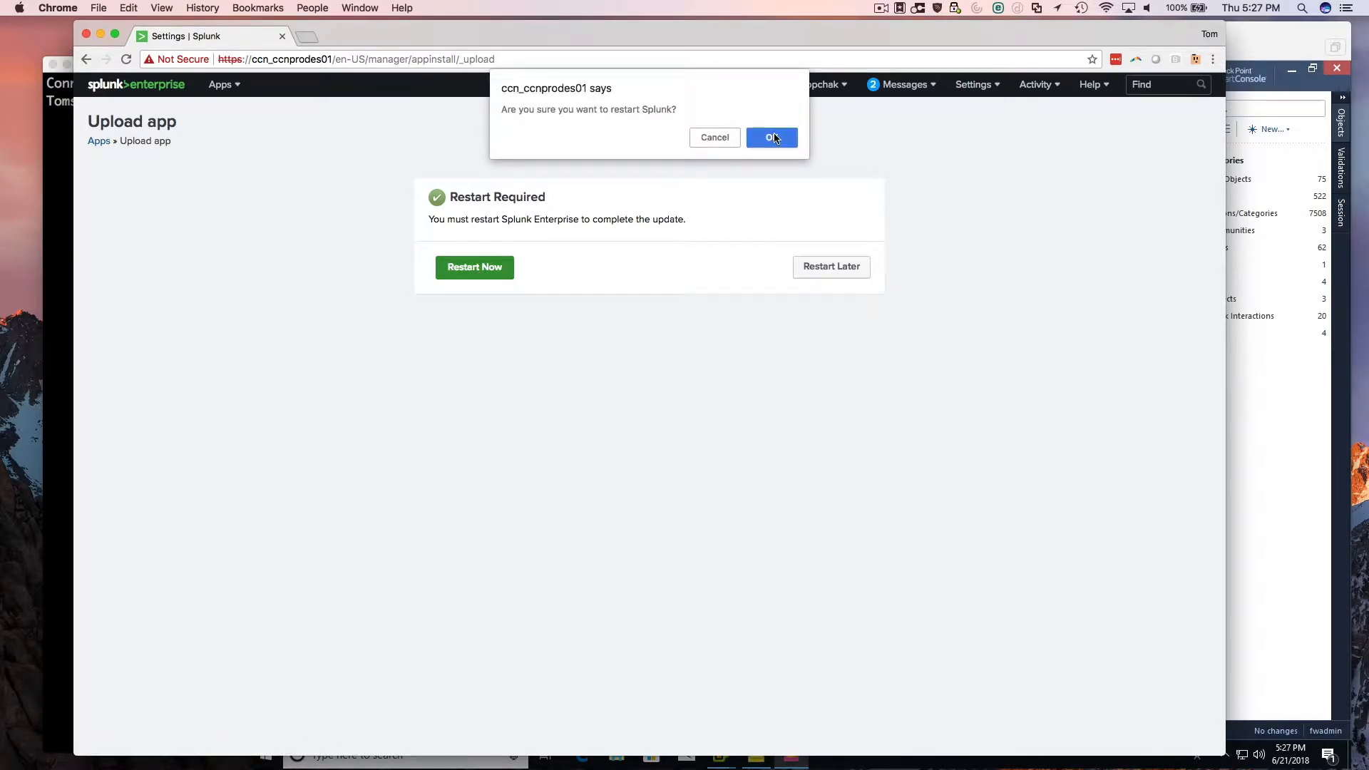
click(775, 137)
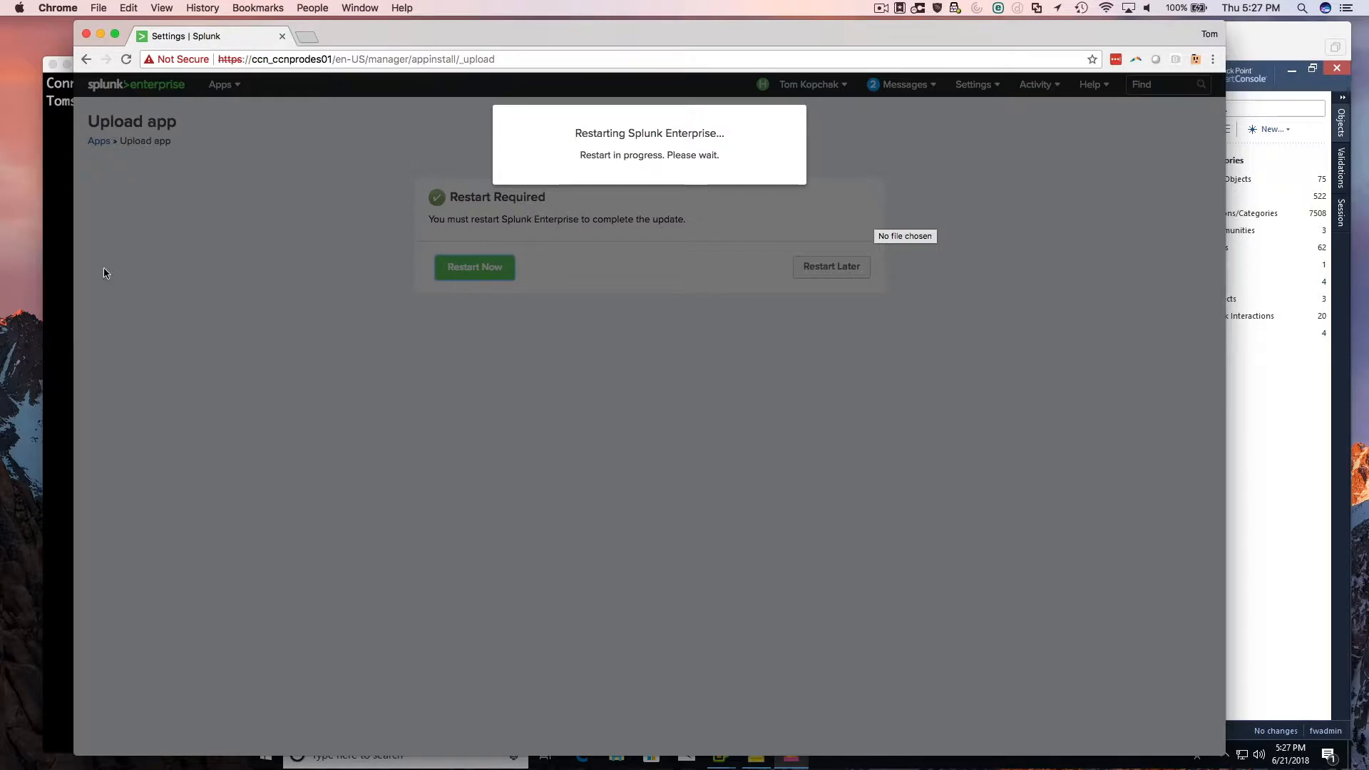
Switch to iTerm2 and connect over SSH to ccn_ccnfw01 as admin, entering the account password.
click(62, 266)
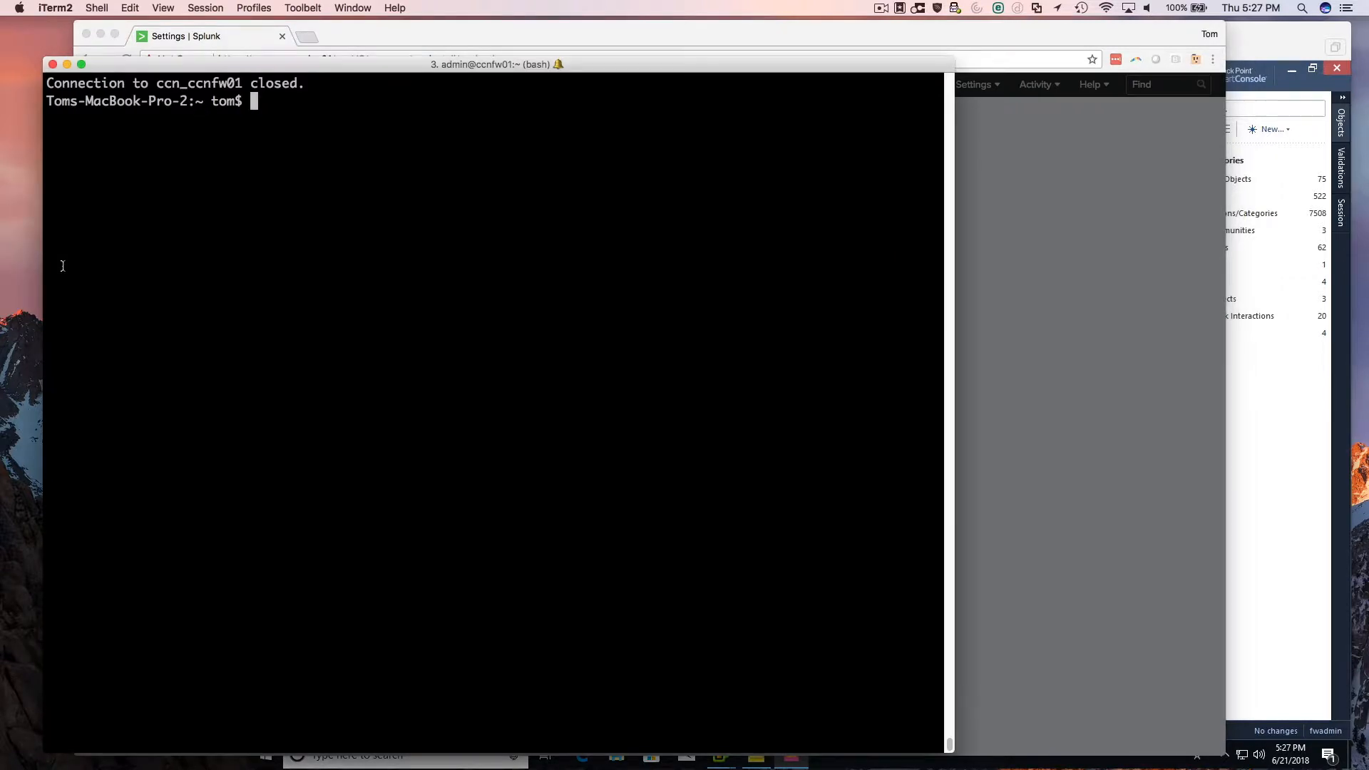
key(Up)
key(Return)
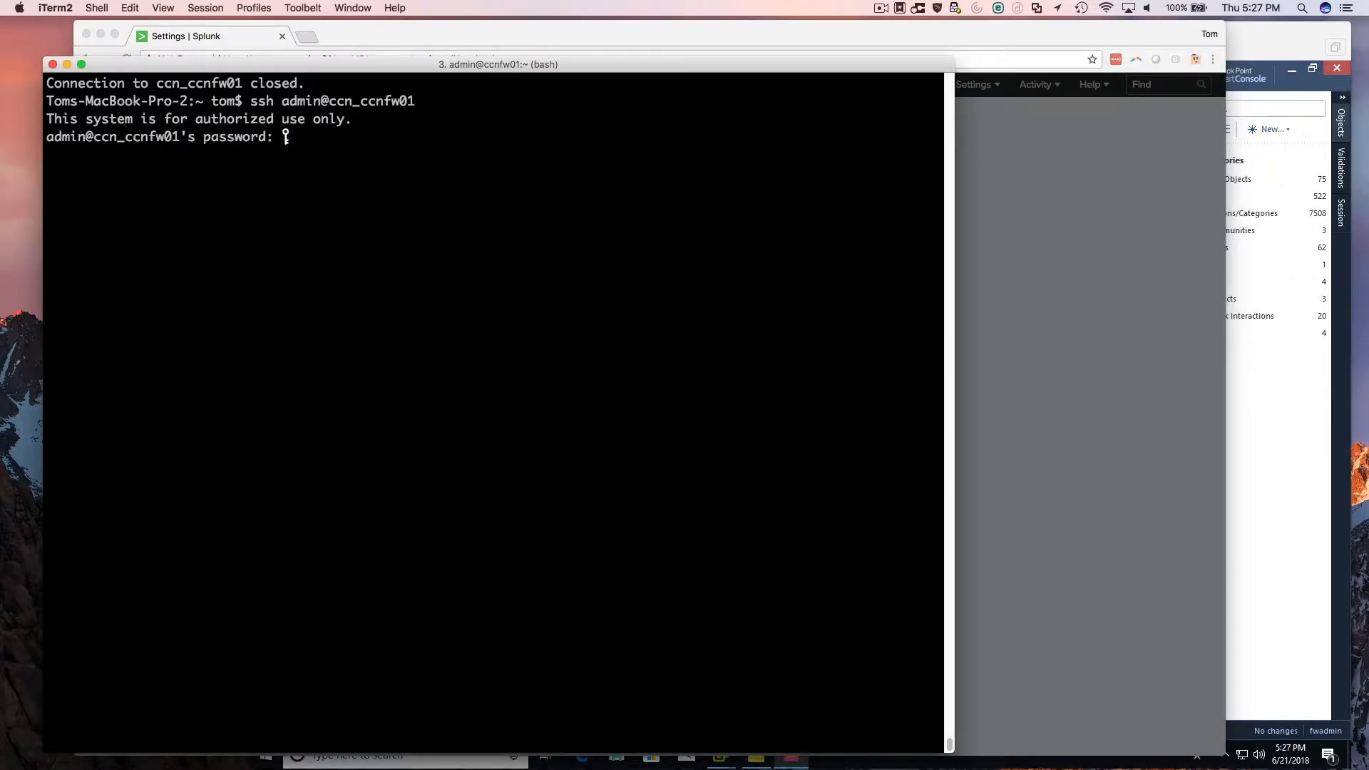
key(Return)
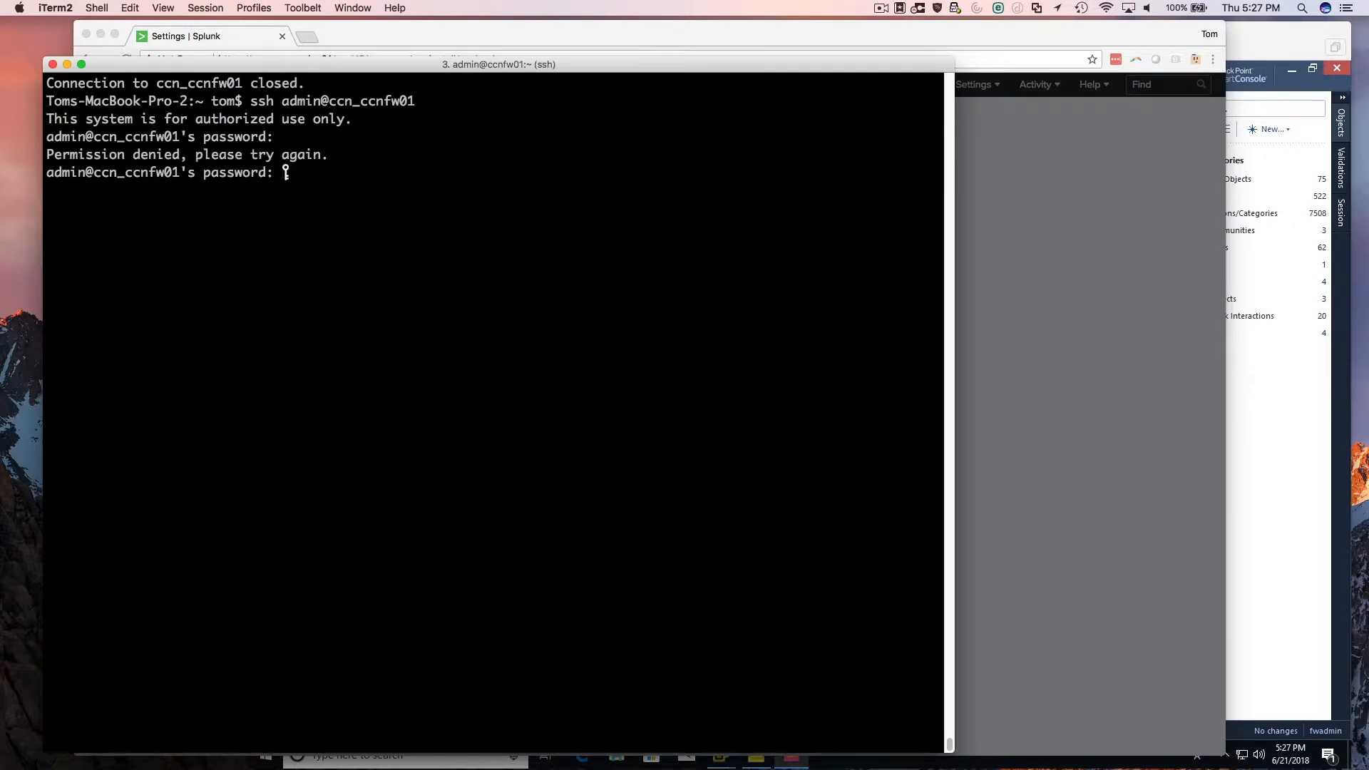
key(Return)
Run api status on the firewall and examine the overall API status, Gaia port, management server process, accessibility and automatic start.
text(ap)
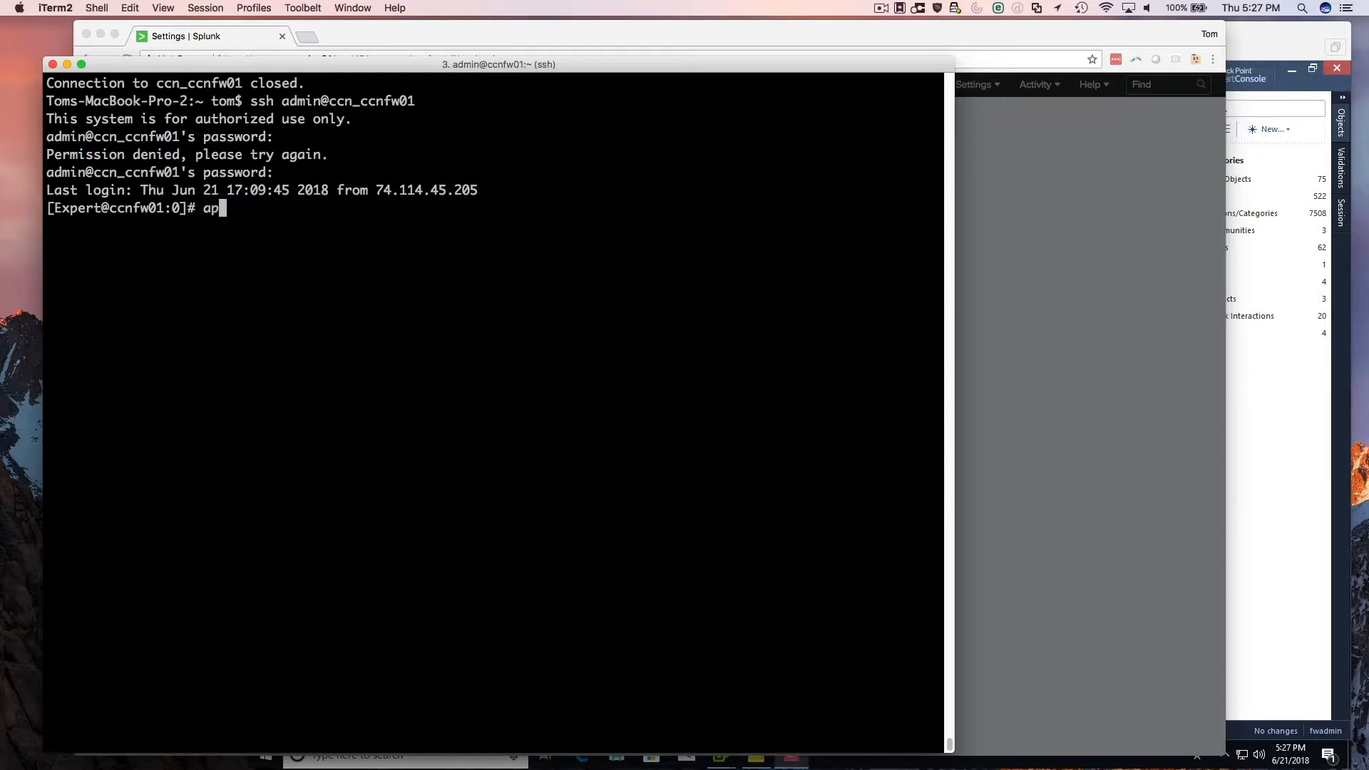
text(i status)
key(Return)
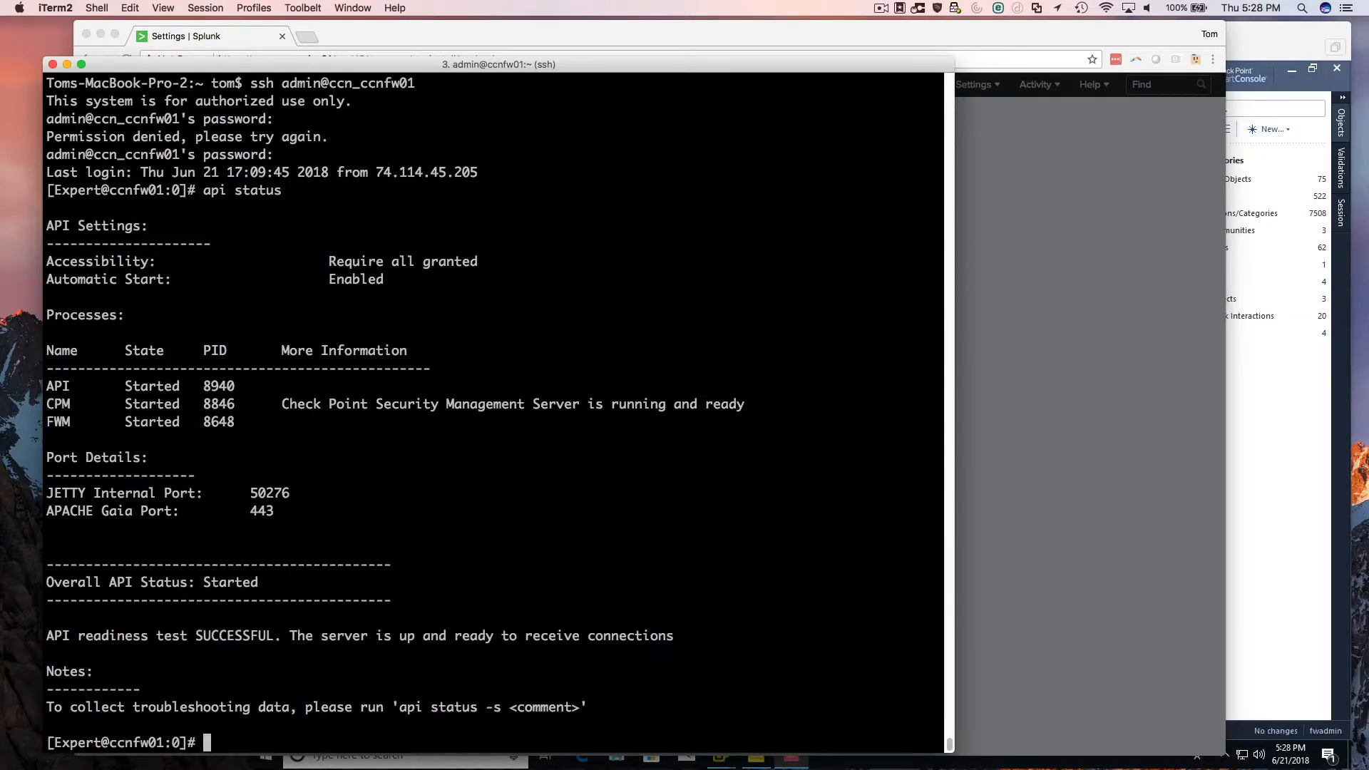
drag(276, 582, 47, 576)
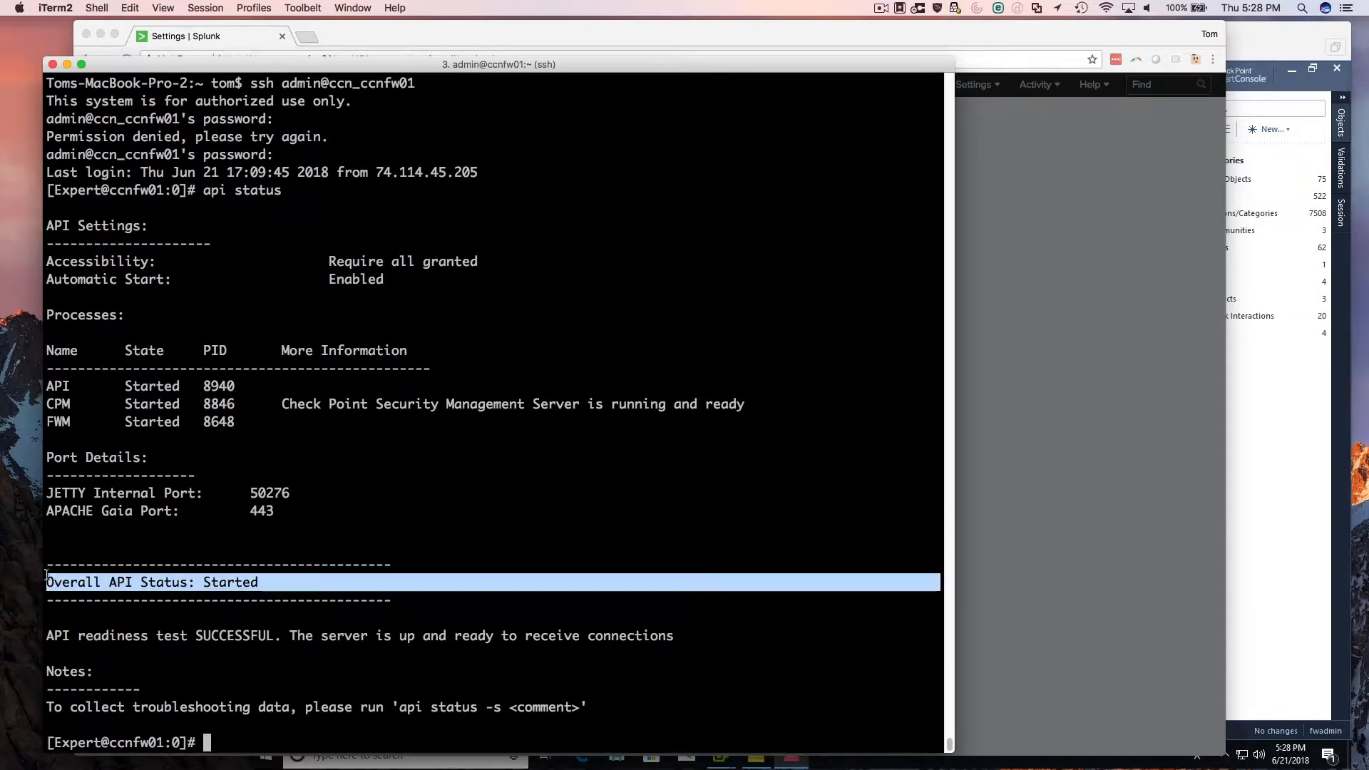
click(248, 509)
mouse_move(276, 509)
mouse_down()
mouse_move(233, 511)
mouse_move(248, 510)
mouse_up()
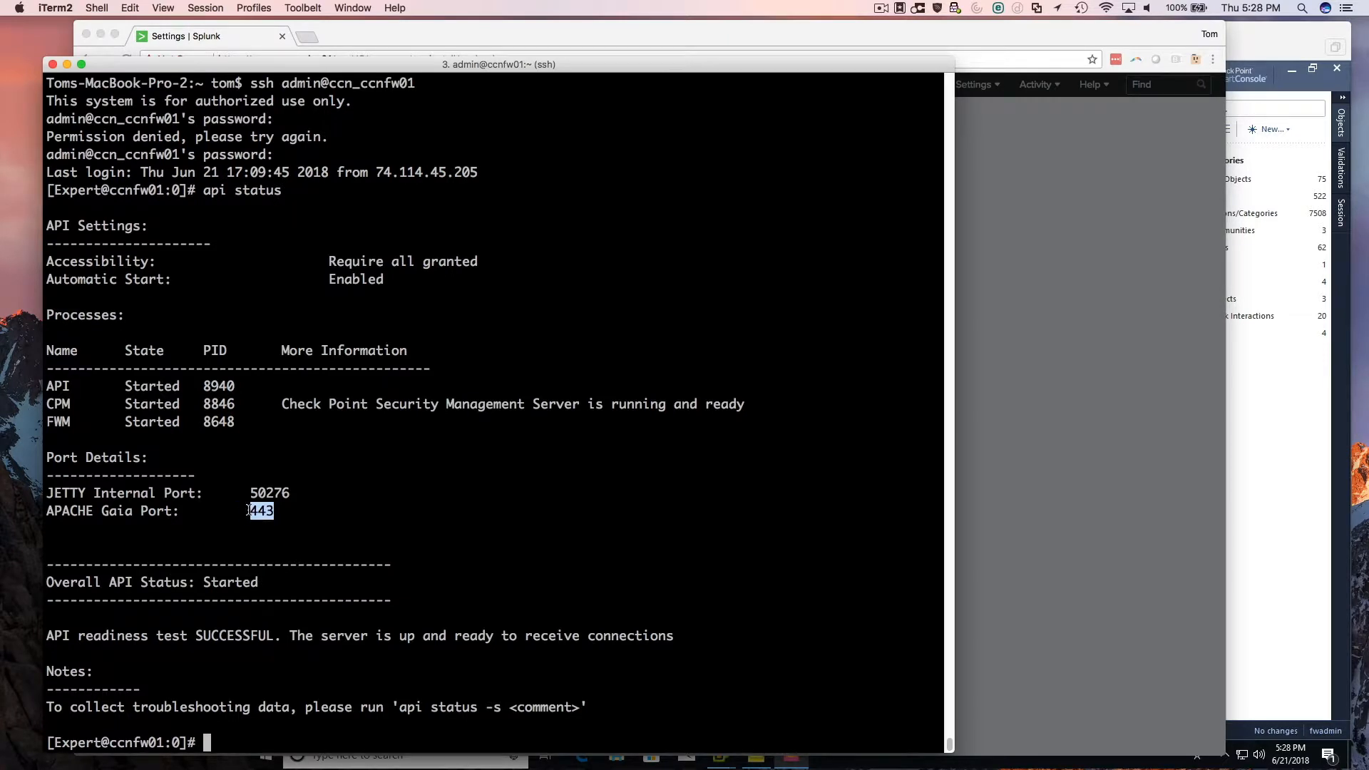
drag(275, 400, 798, 405)
click(529, 284)
drag(446, 279, 43, 264)
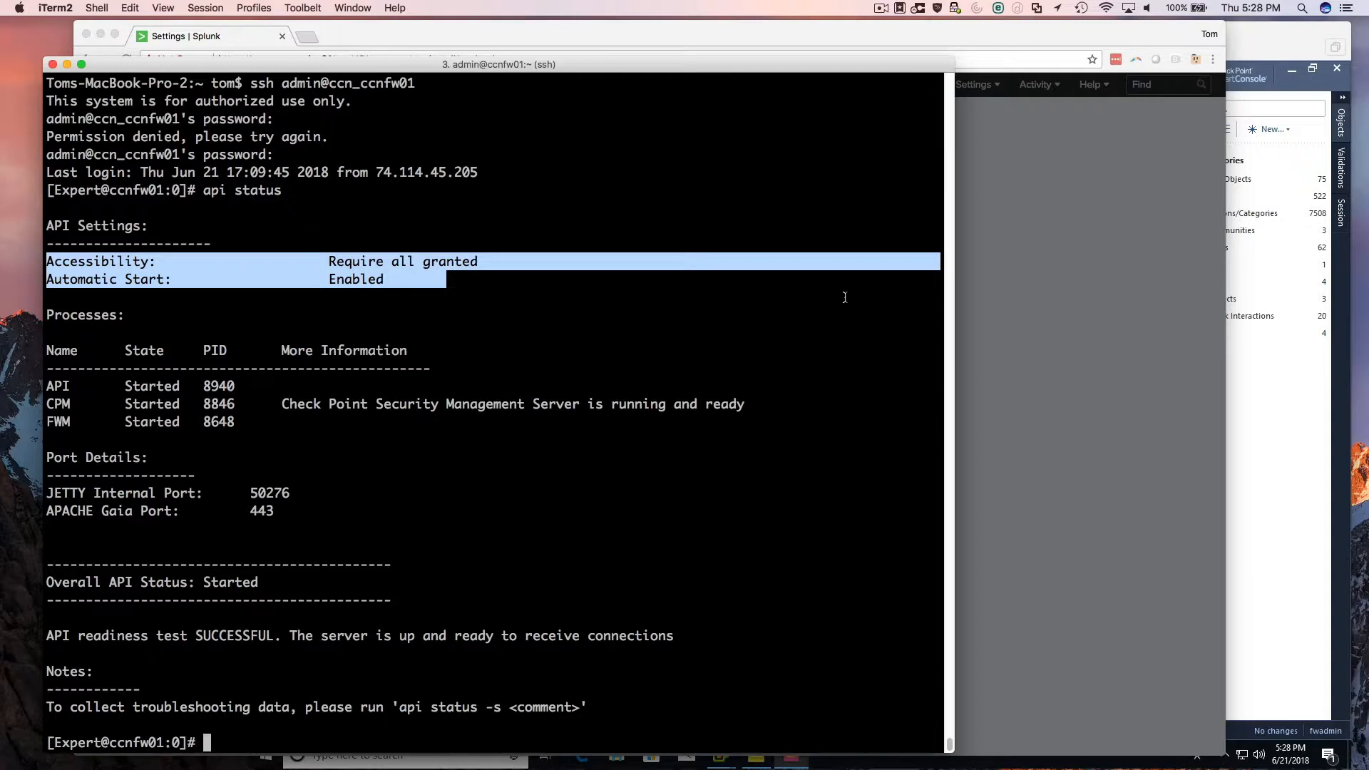
Return to Splunk in Chrome, acknowledge the finished restart and sign in with the username and account password.
click(1251, 47)
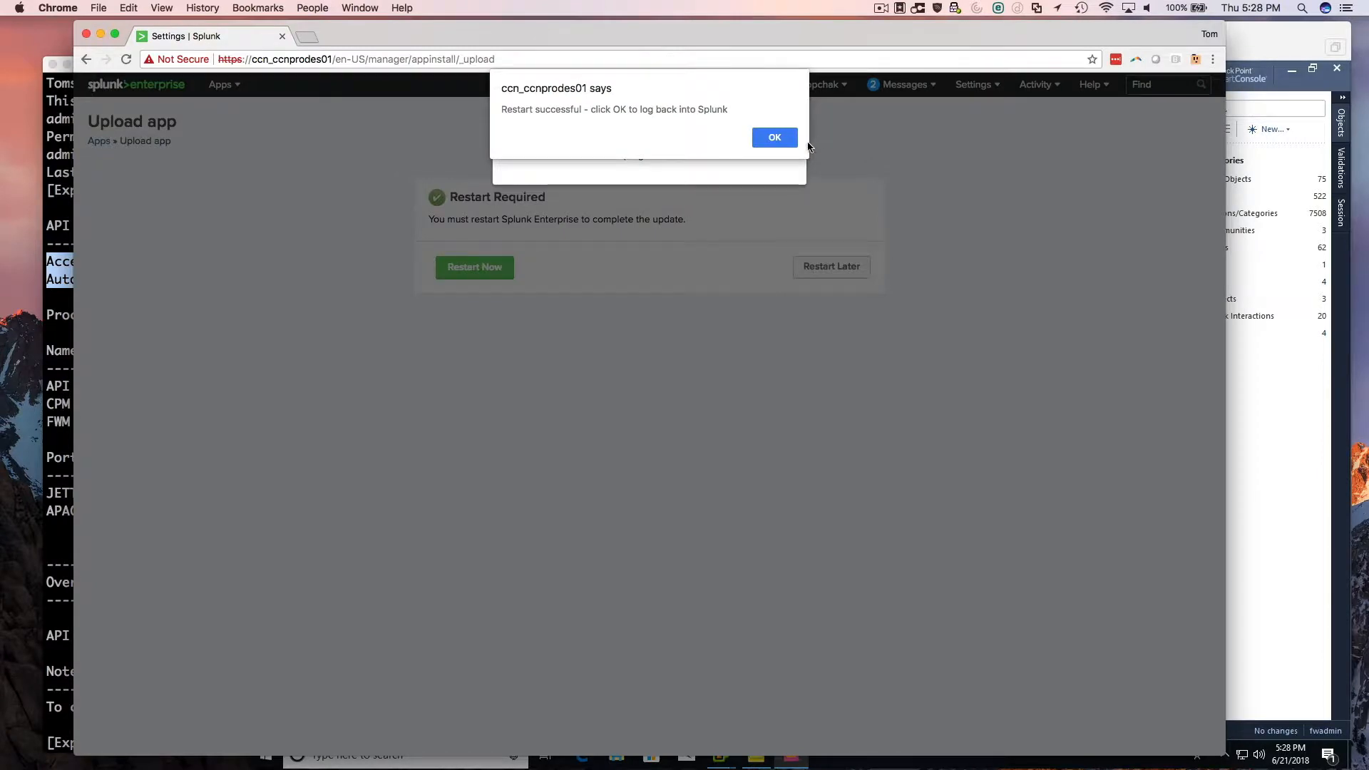
click(789, 141)
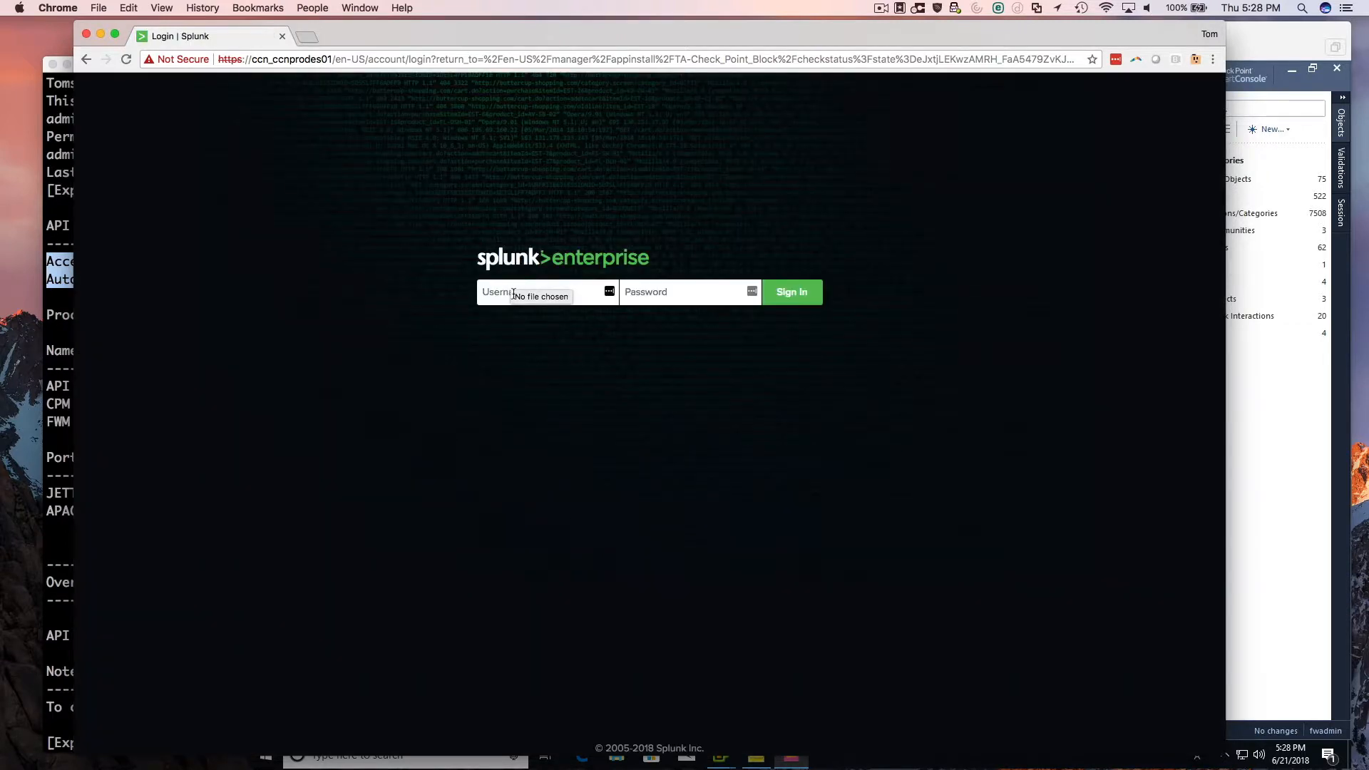
click(513, 293)
text(tom)
key(Tab)
text(••••••••••••••••)
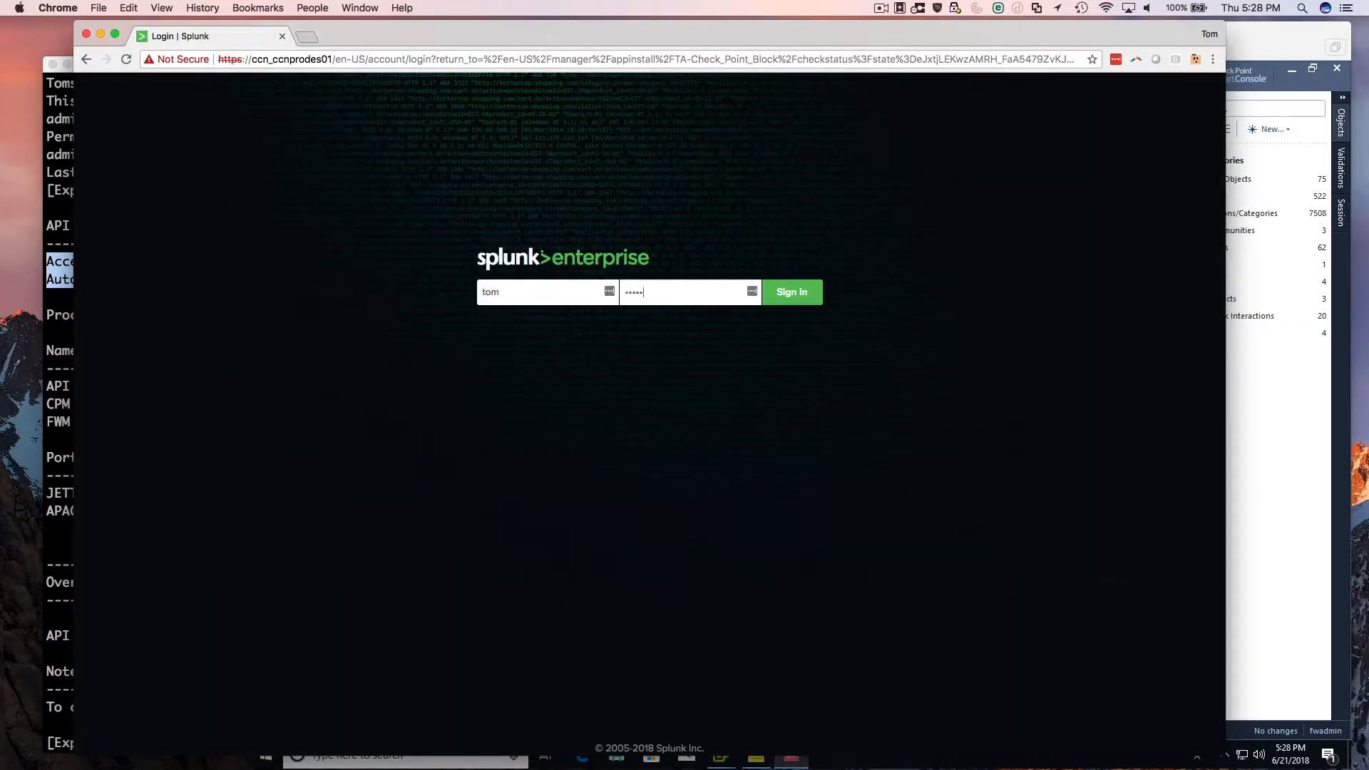
text(••)
key(Return)
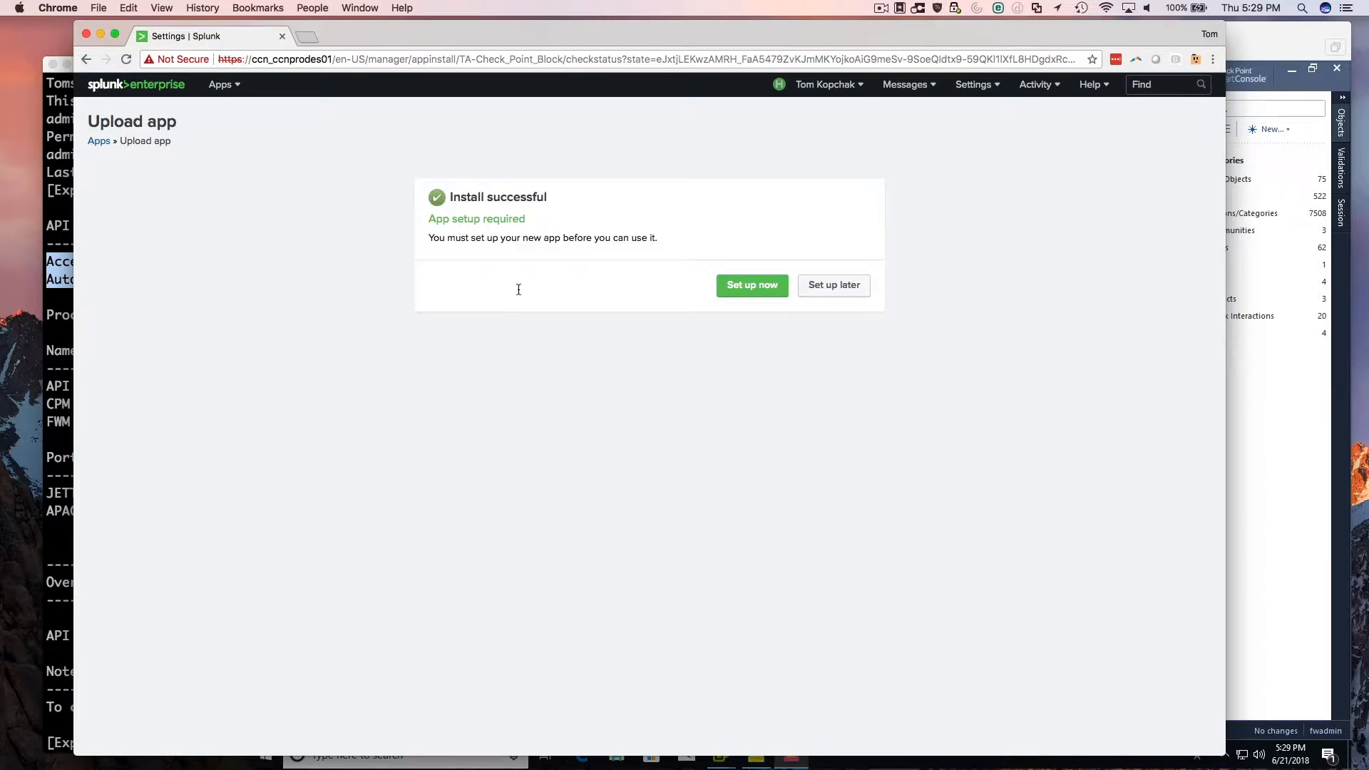
Start the setup of the new app and enter the Check Point username fwadmin with its password and password confirmation.
click(751, 293)
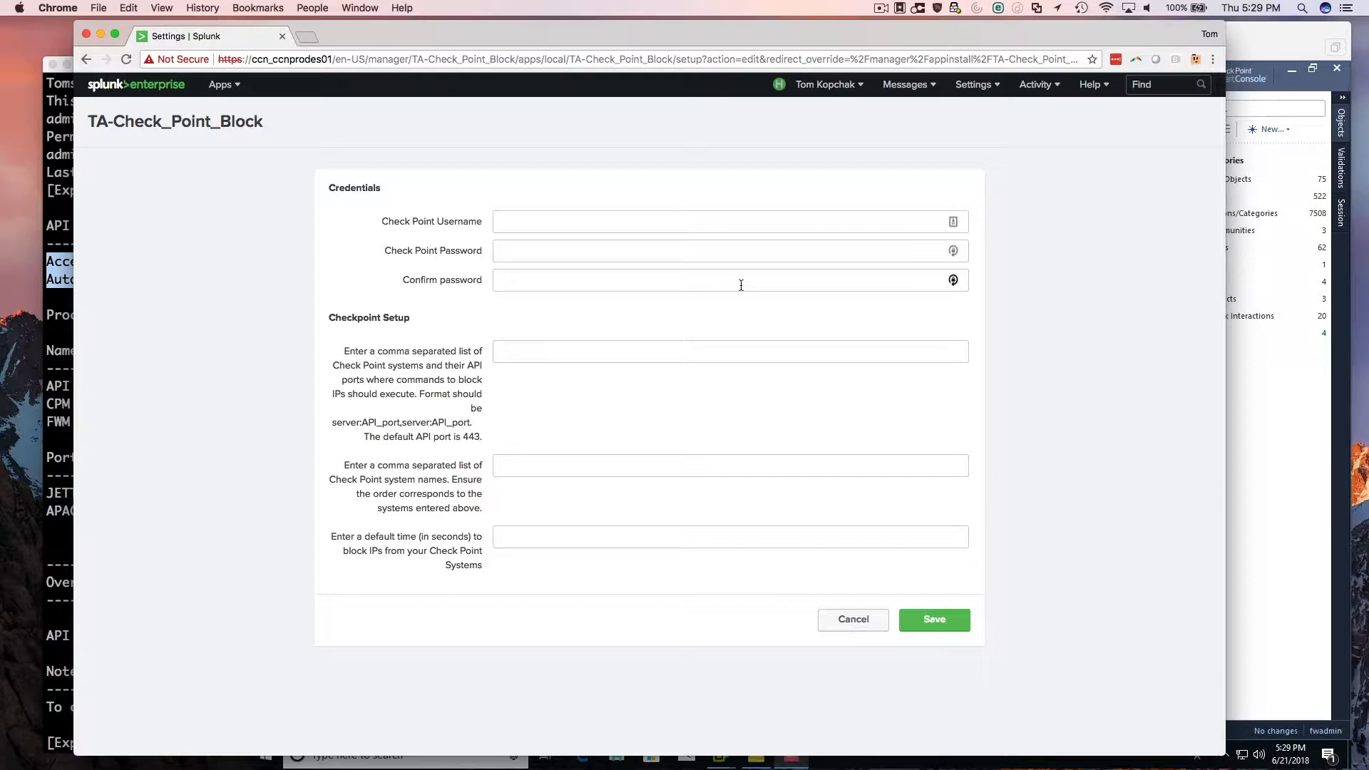
click(544, 224)
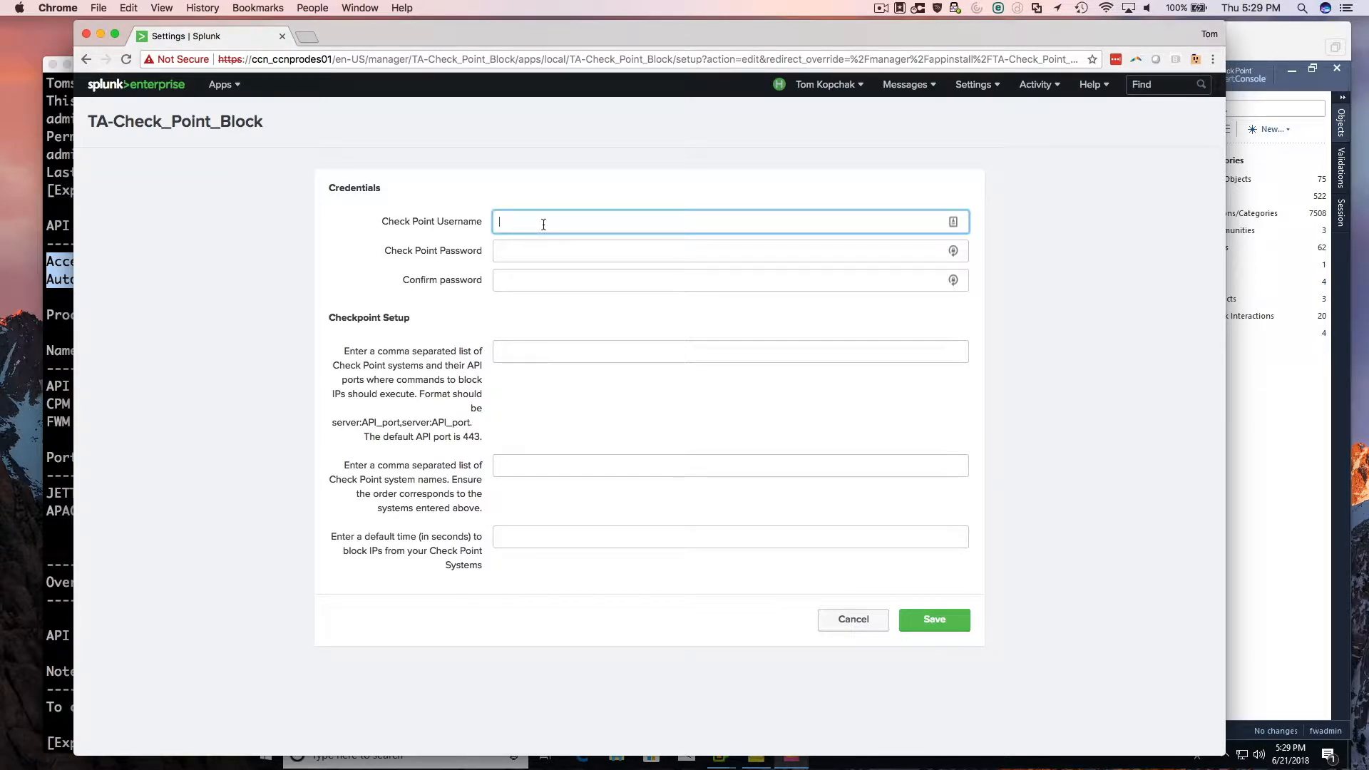
text(fwadmin)
key(Tab)
text(••••)
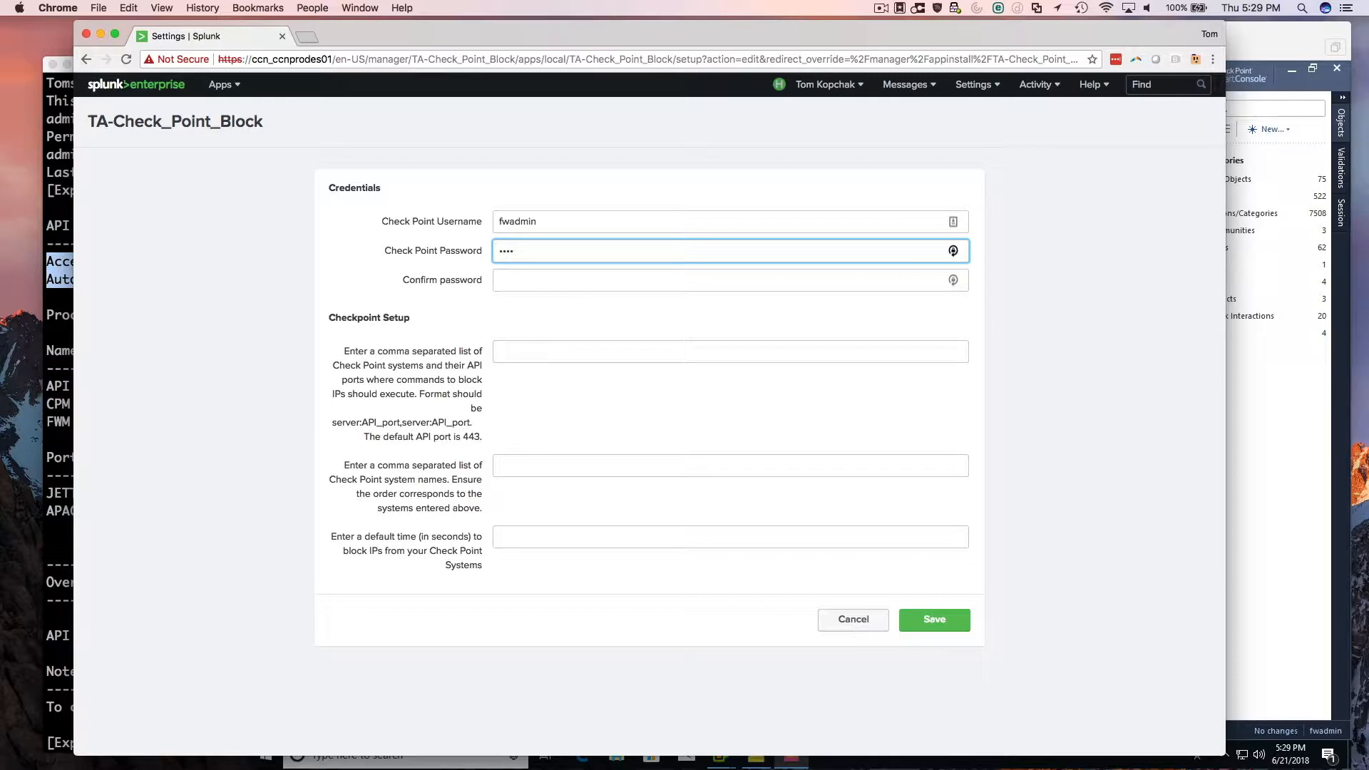
key(Tab)
text(•••••••)
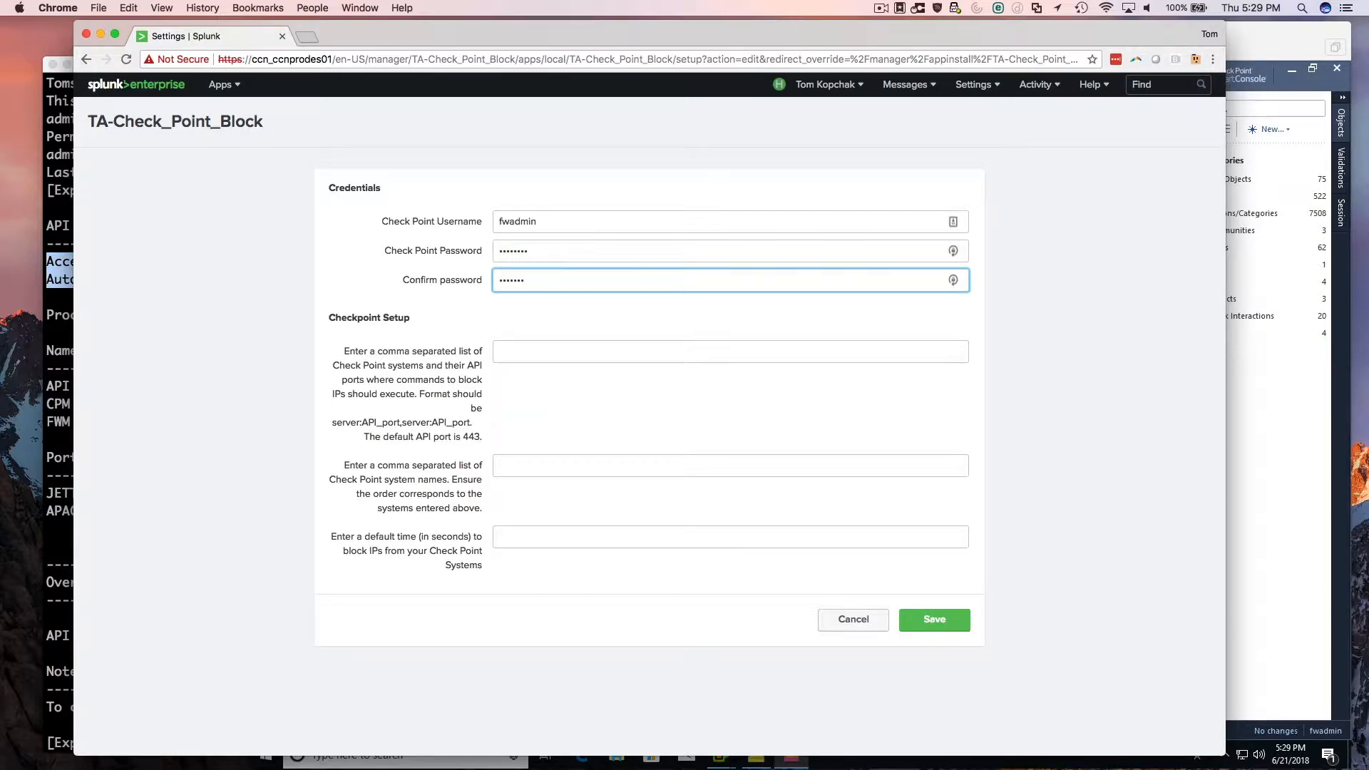
Enter 192.168.20.1:443 as the Check Point system and API port where block commands execute.
key(Tab)
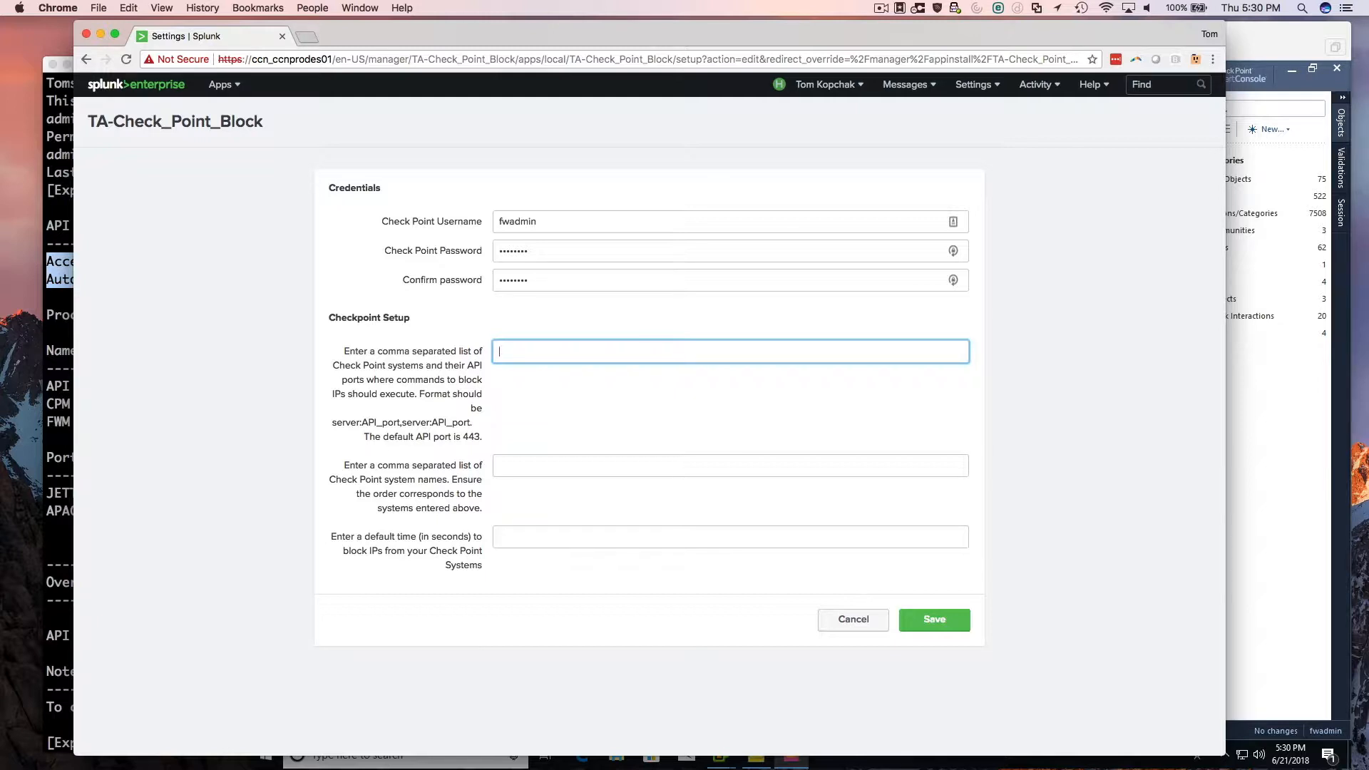
text(192.168.20.1:443,192.168.20.2:443)
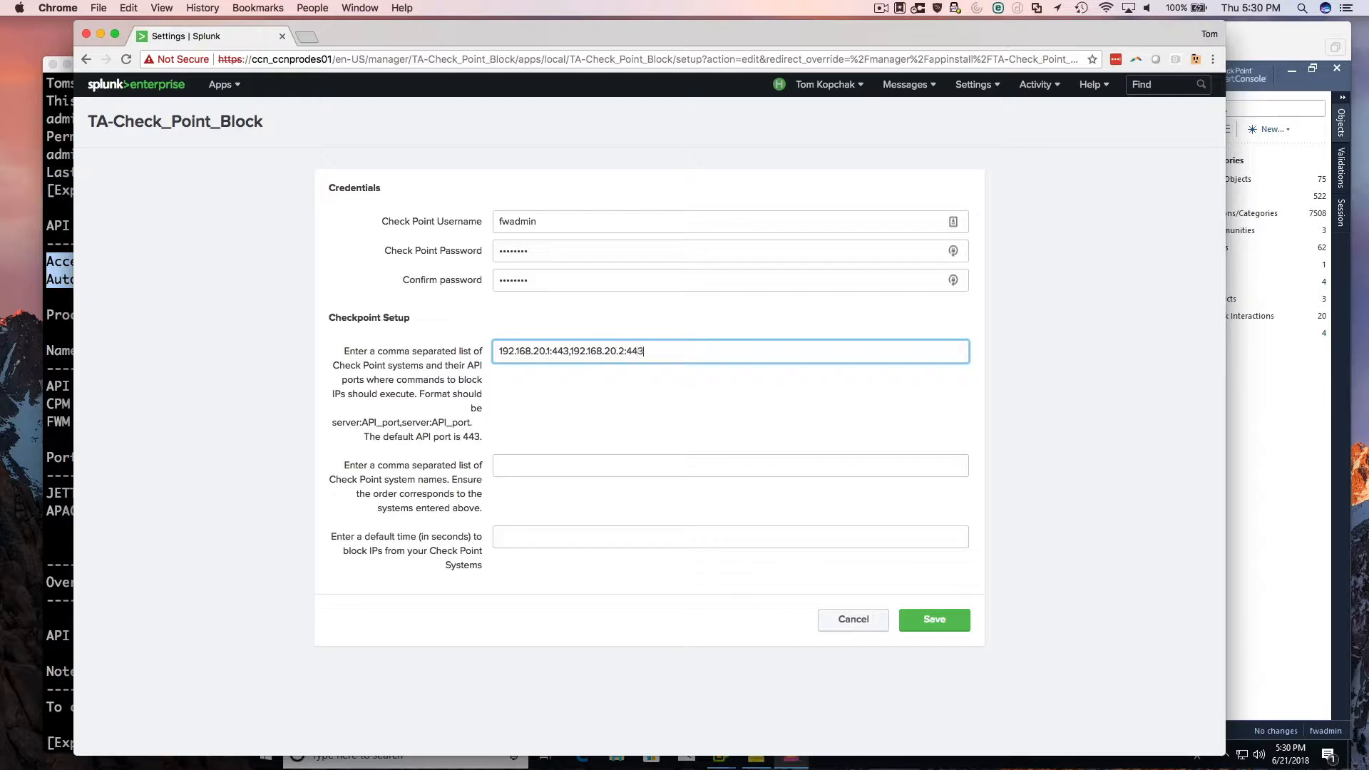
Add 192.168.20.2:443 as a second, comma-separated example system and remove it again.
key(BackSpace)
key(BackSpace)
key(BackSpace)
key(BackSpace)
key(BackSpace)
key(BackSpace)
key(BackSpace)
key(BackSpace)
key(BackSpace)
key(BackSpace)
key(BackSpace)
key(BackSpace)
key(BackSpace)
key(BackSpace)
key(BackSpace)
Look up the gateway's name in Check Point SmartConsole and enter ccnfw01 as the Check Point system name in Splunk.
click(527, 467)
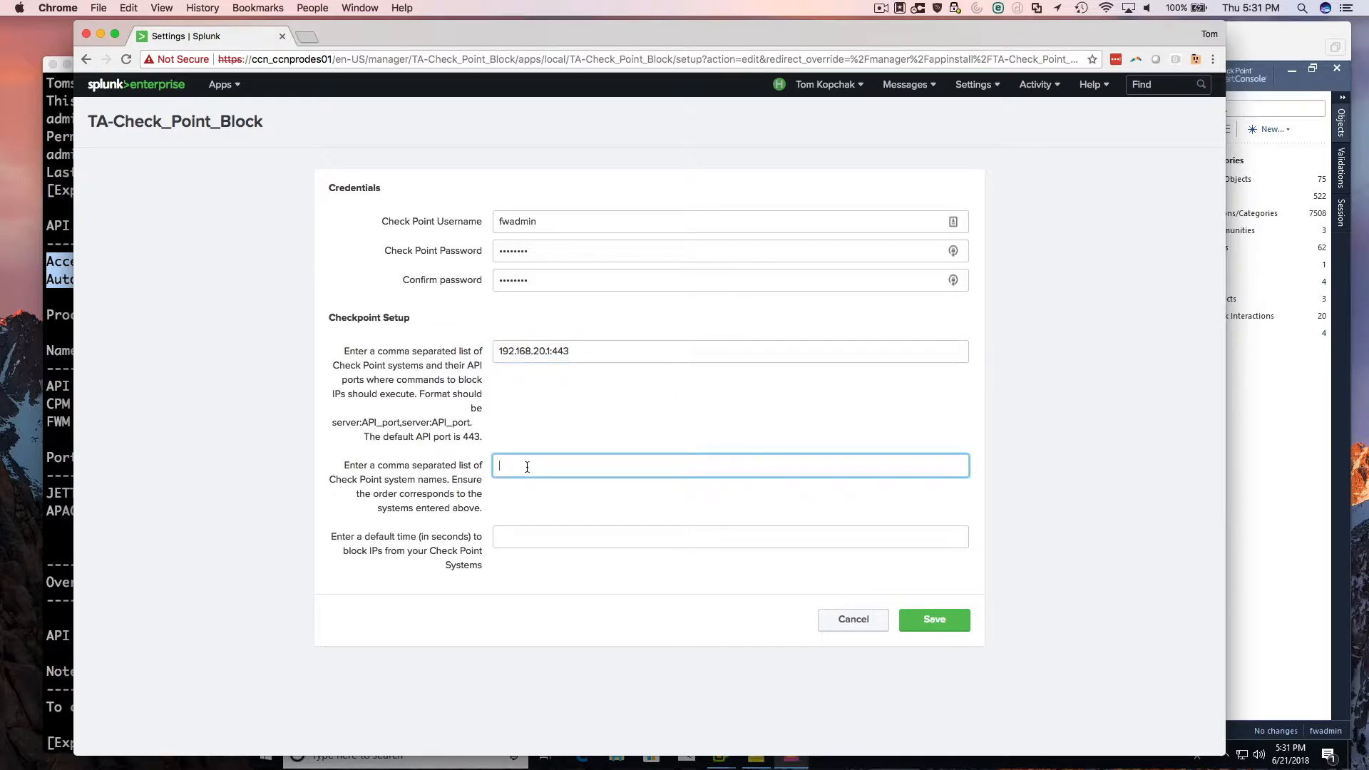
click(1308, 452)
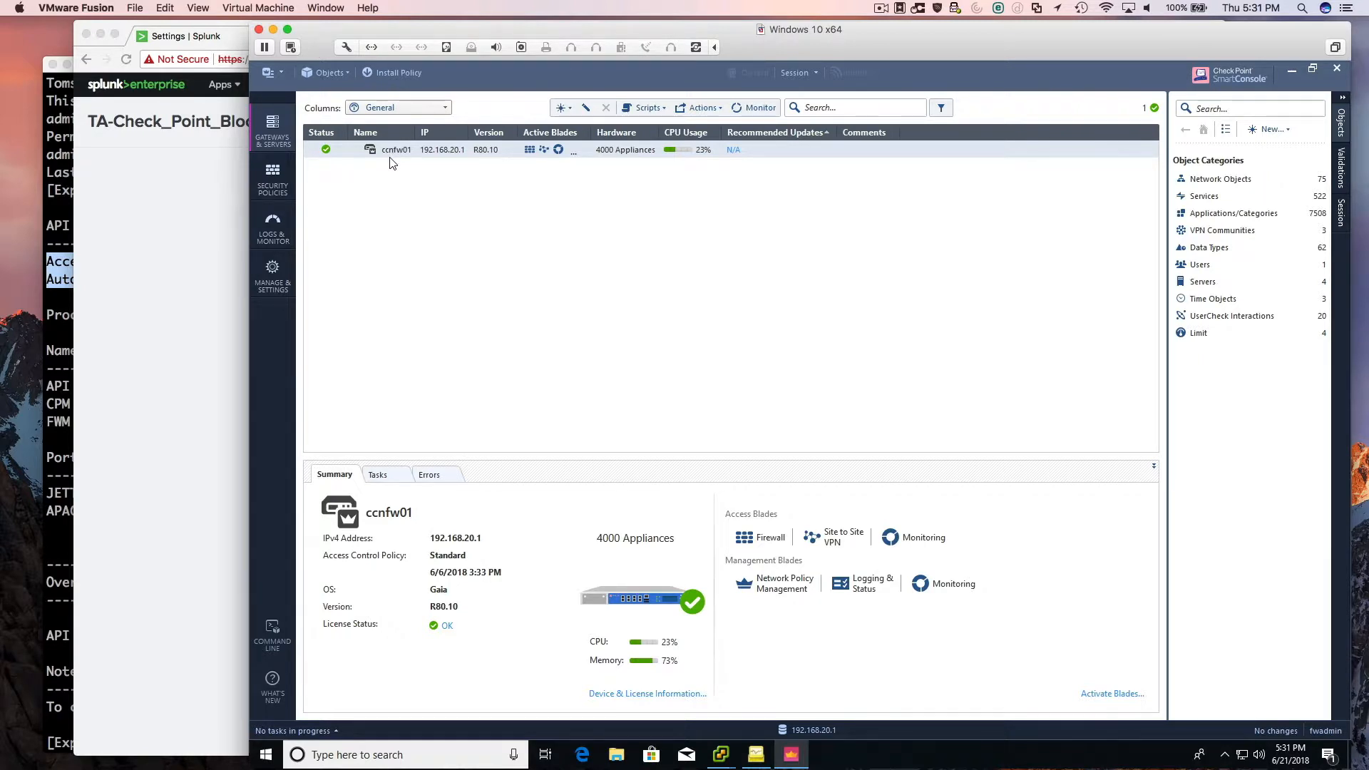
click(215, 251)
text(ccnfw01)
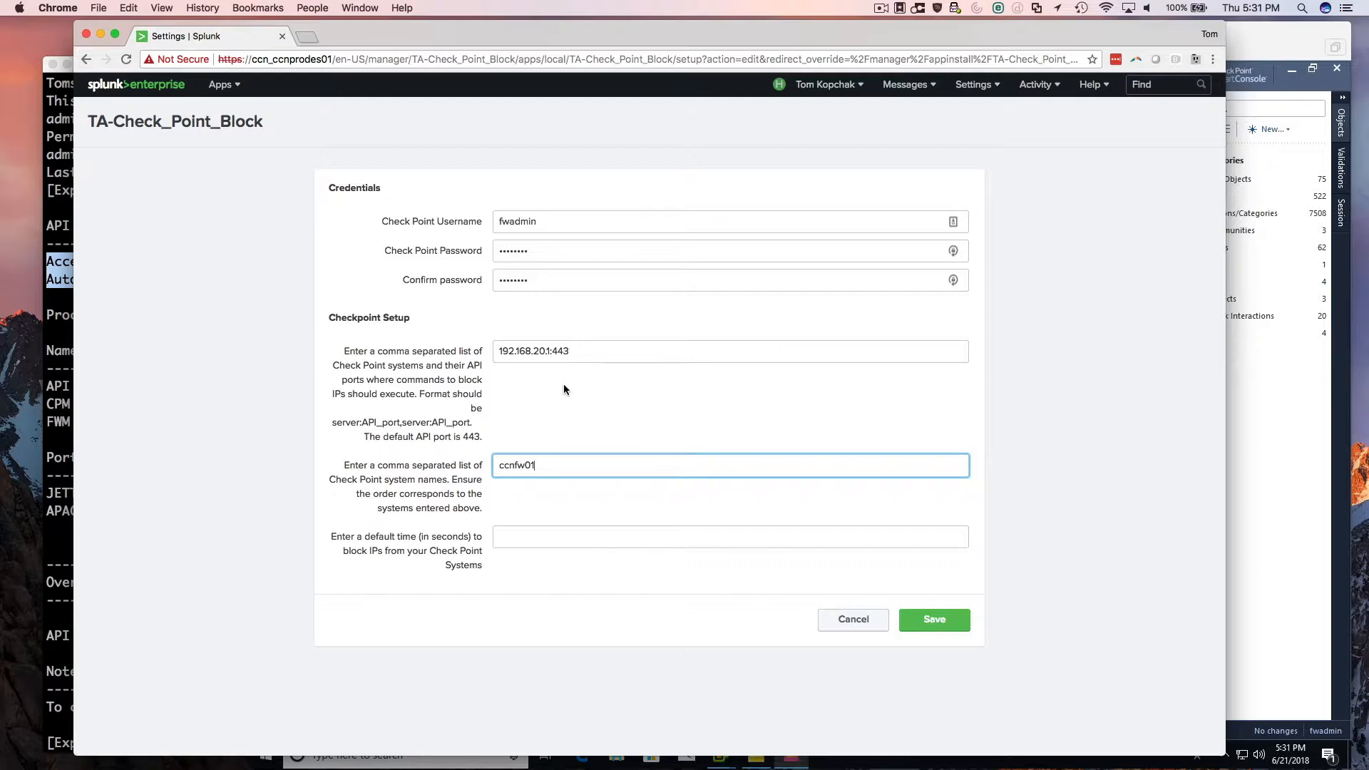
Add ccnfw02 as a second, comma-separated example system name and remove it again.
text(,ccnf)
text(w02)
key(BackSpace)
key(BackSpace)
key(BackSpace)
key(BackSpace)
key(BackSpace)
key(BackSpace)
key(BackSpace)
key(BackSpace)
Set the default time to block IPs to 3600 seconds and save the app setup.
click(542, 534)
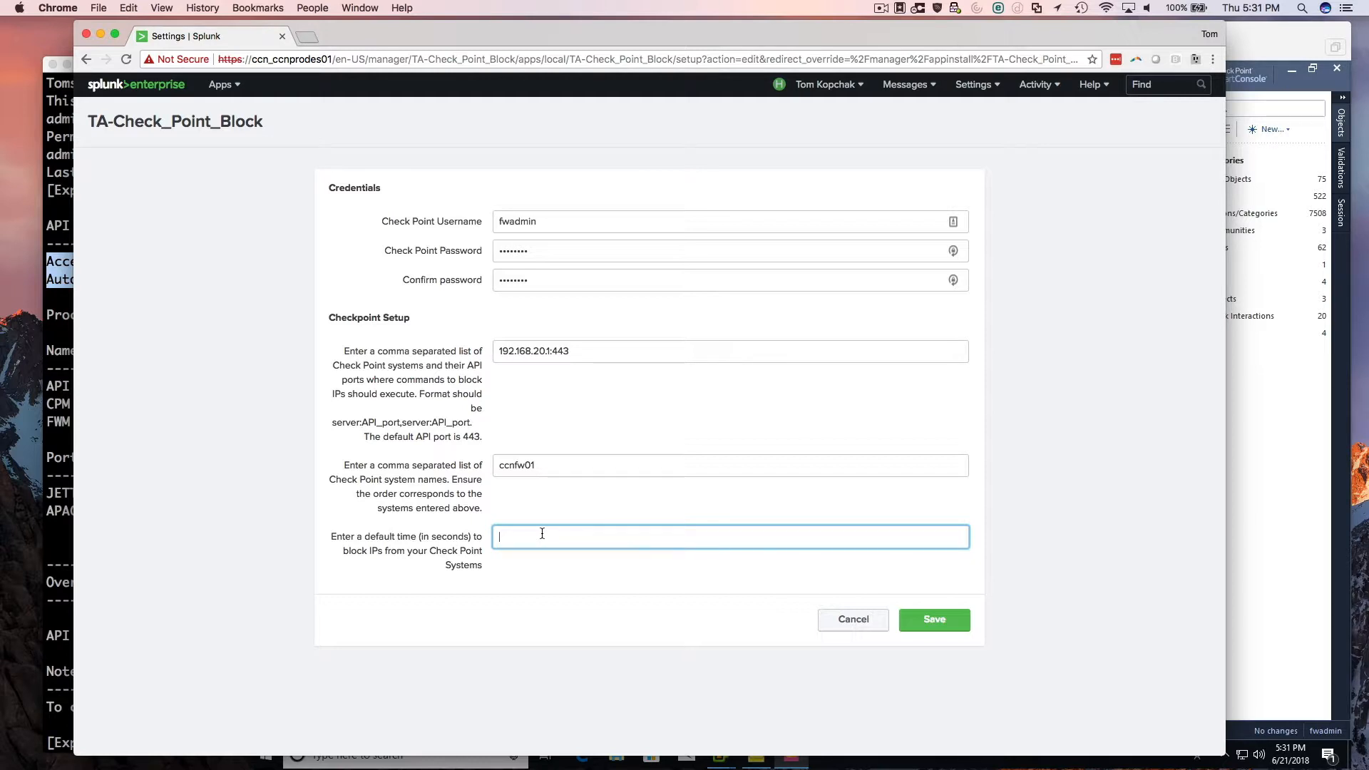
text(3600)
click(927, 621)
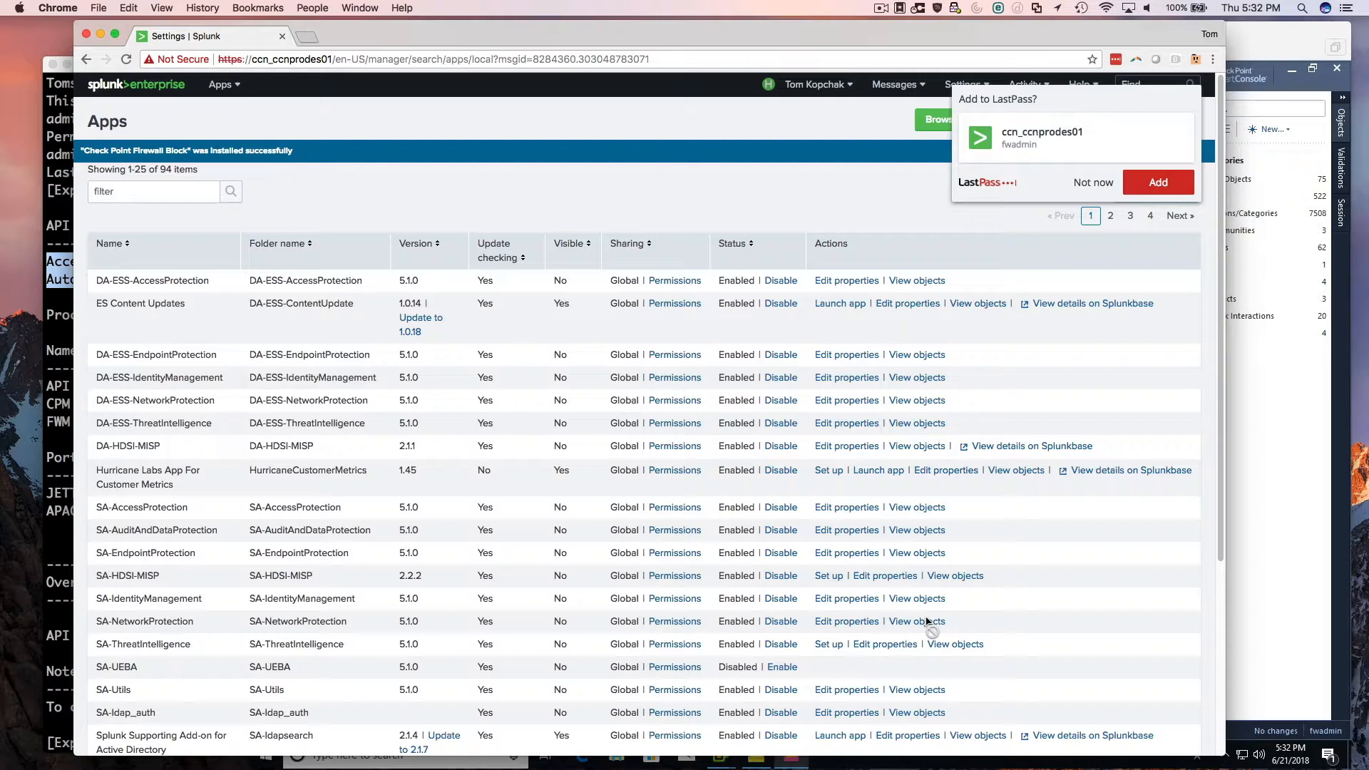
Filter the installed apps by "block" and reopen the setup page of Check Point Firewall Block.
click(188, 188)
text(block)
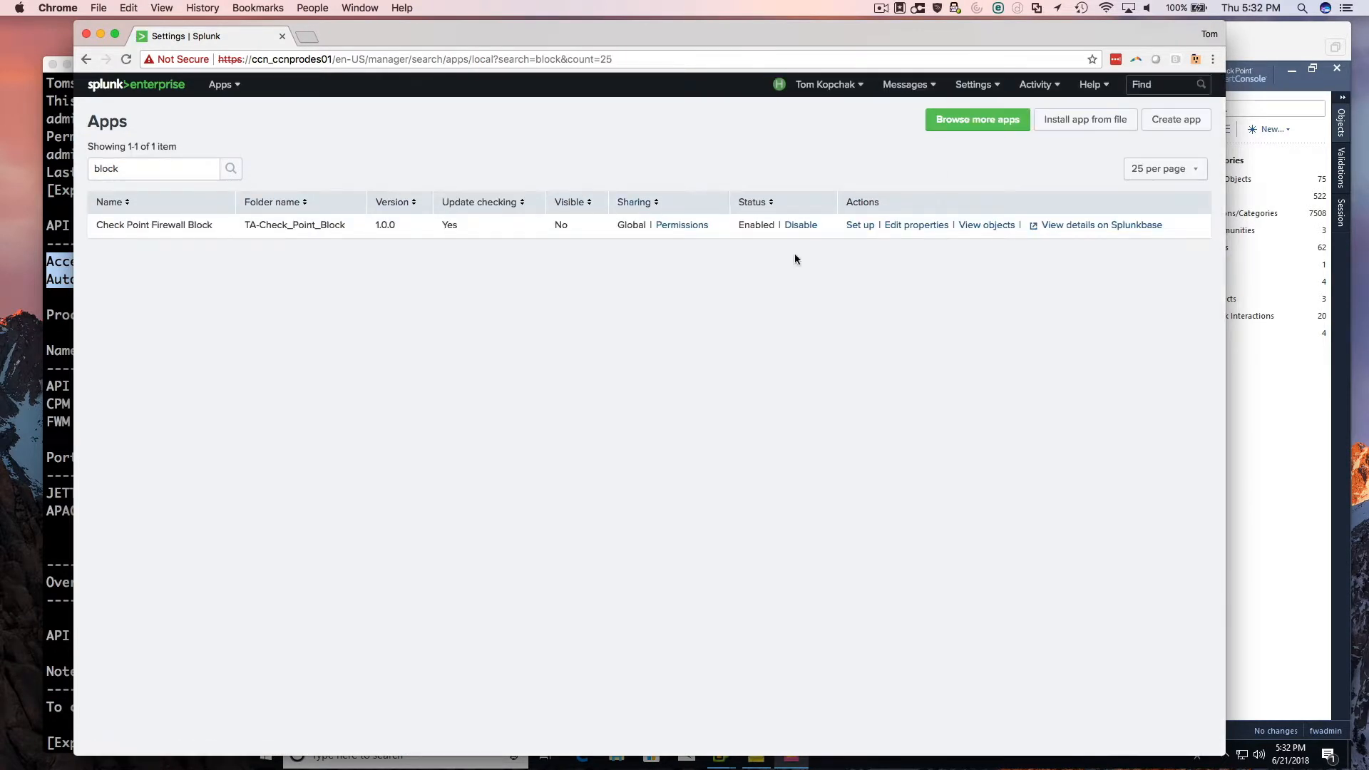
click(861, 226)
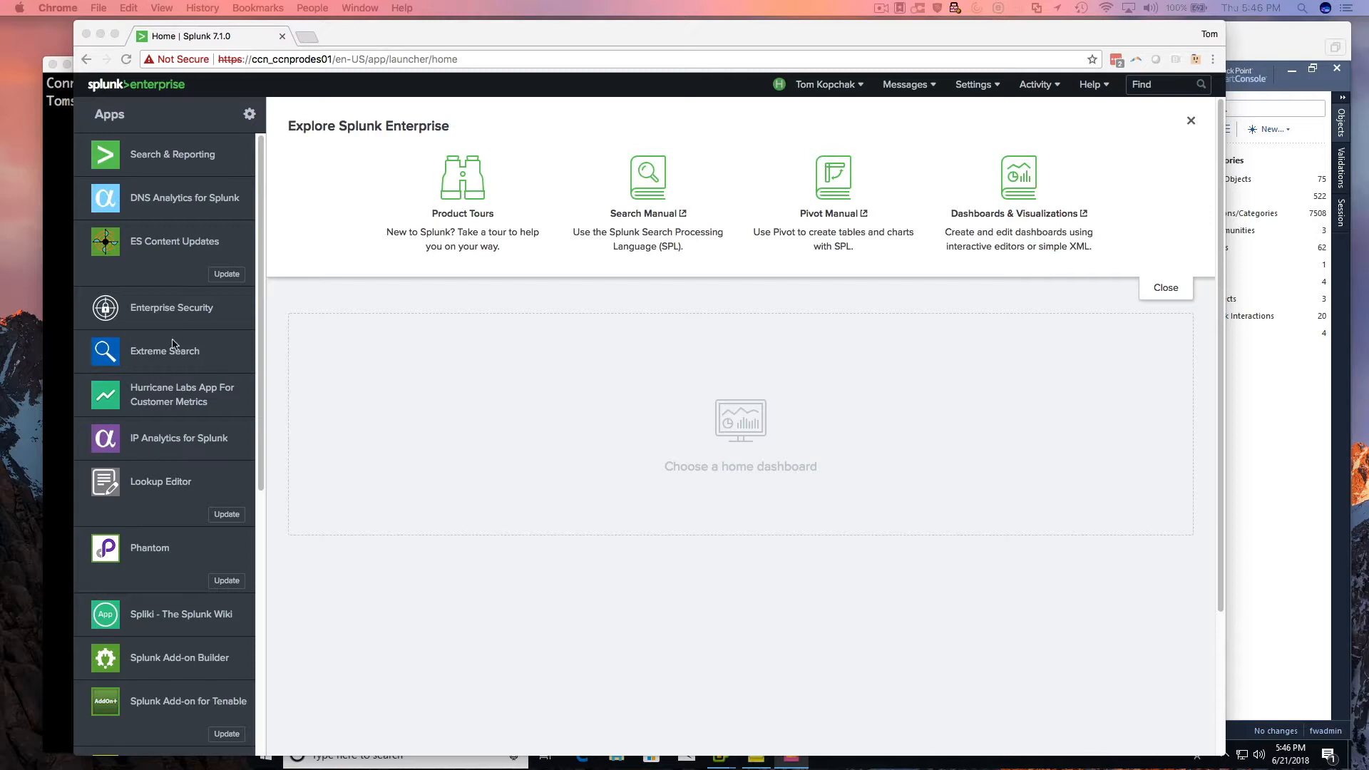
In Search & Reporting, filter the data summary's sourcetypes by "ops" and open the events of sourcetype opsec.
click(181, 168)
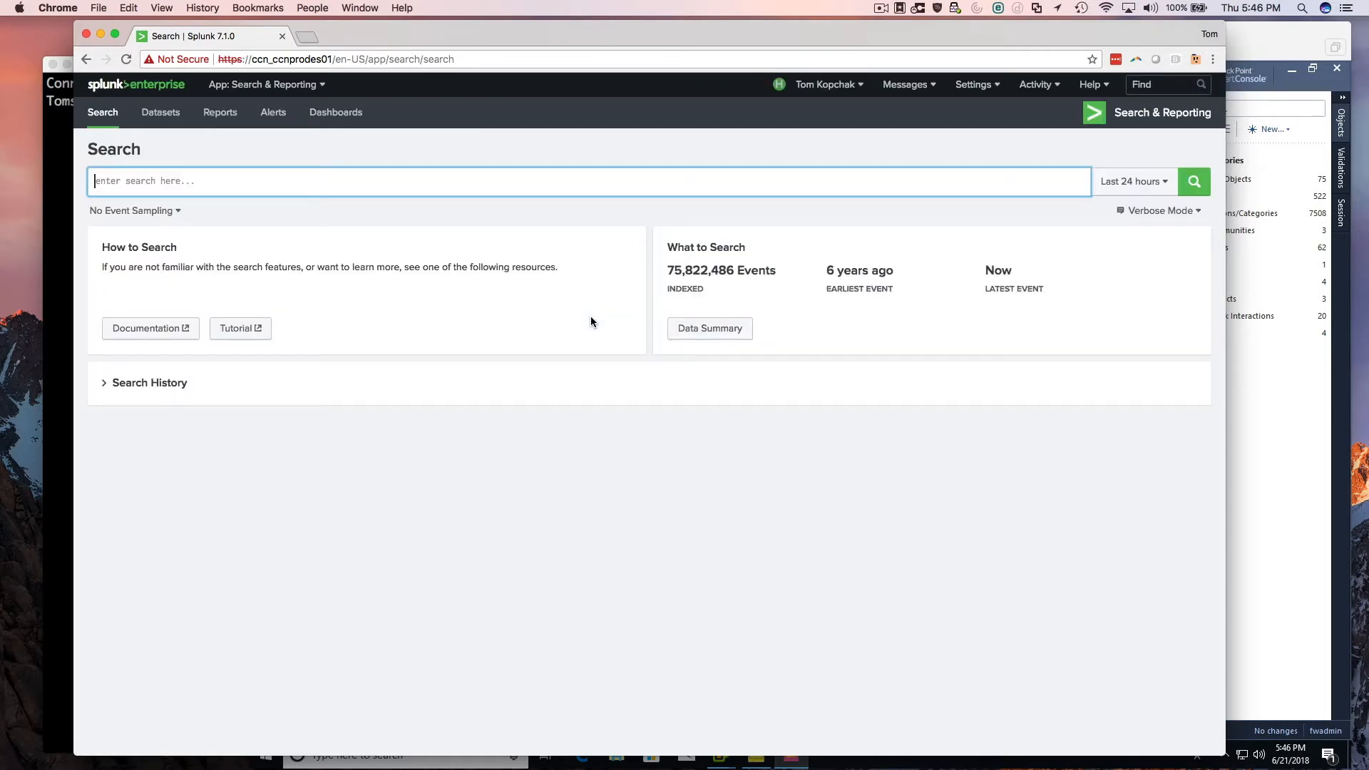
click(703, 333)
click(527, 160)
text(opse)
key(BackSpace)
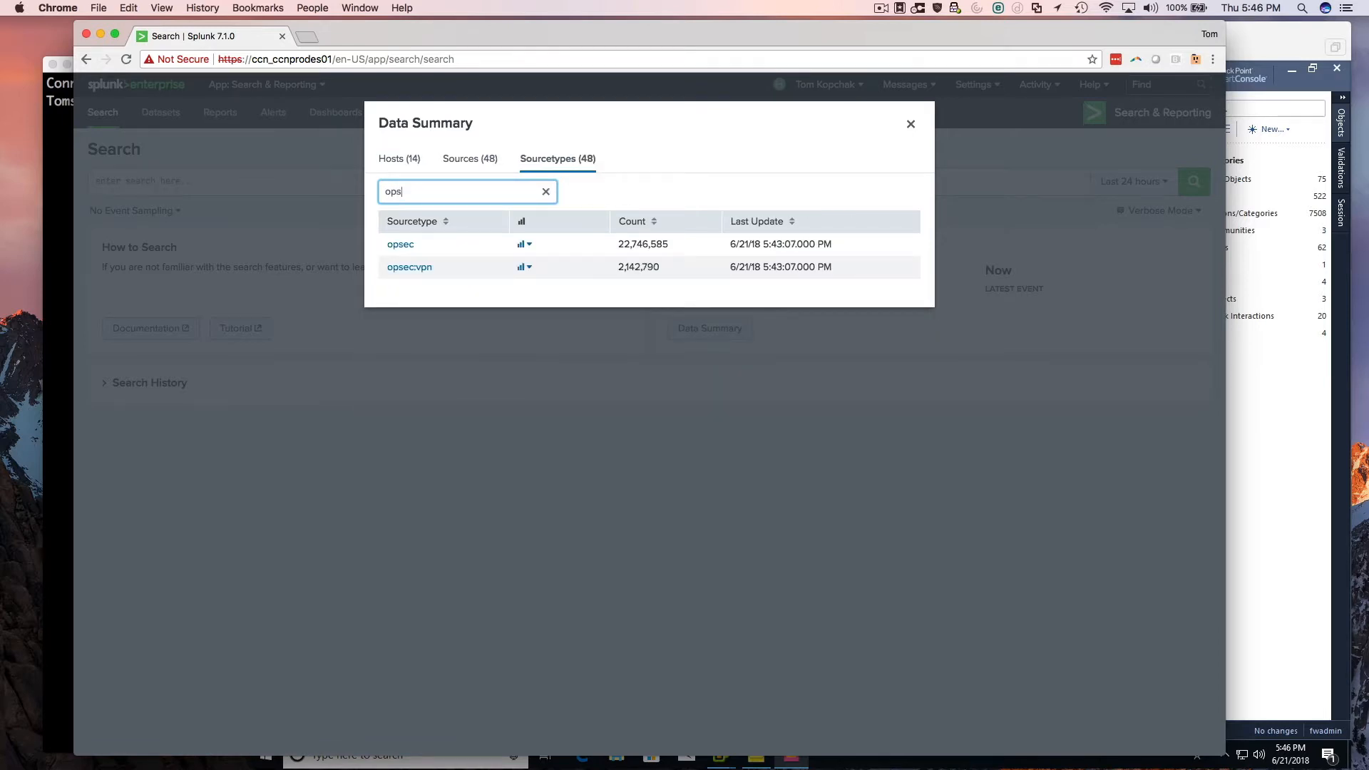
click(404, 244)
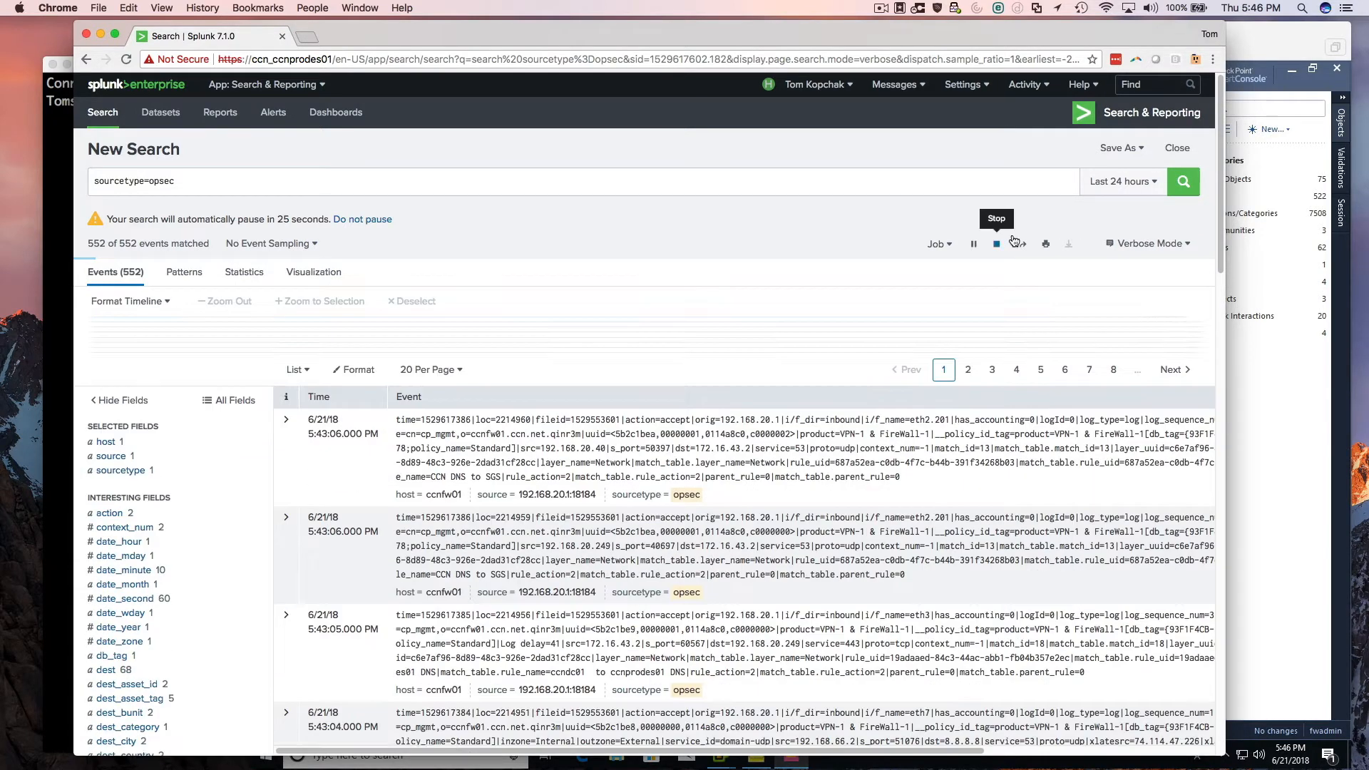
Stop the running opsec search and expand the first event to show its fields.
click(1013, 241)
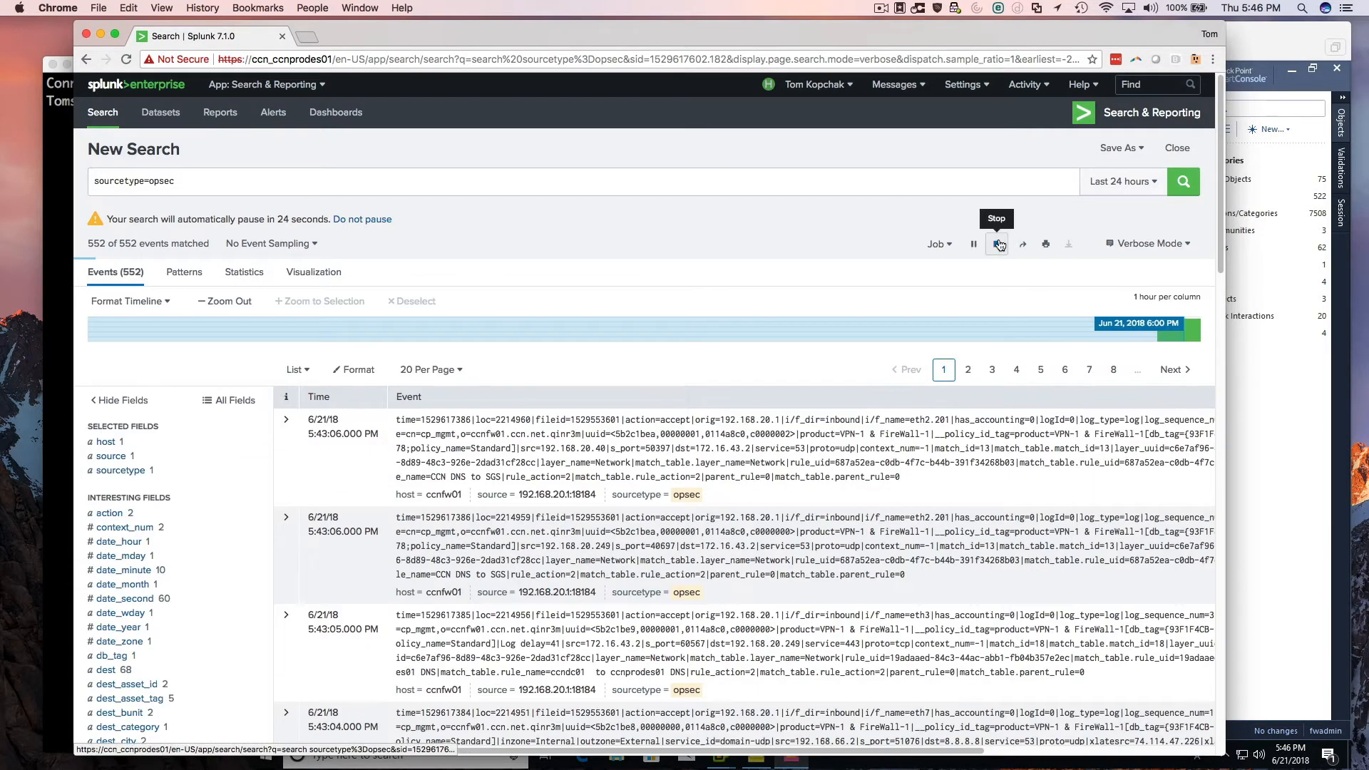
click(288, 424)
scroll(411, 438, down, 3)
scroll(411, 439, down, 1)
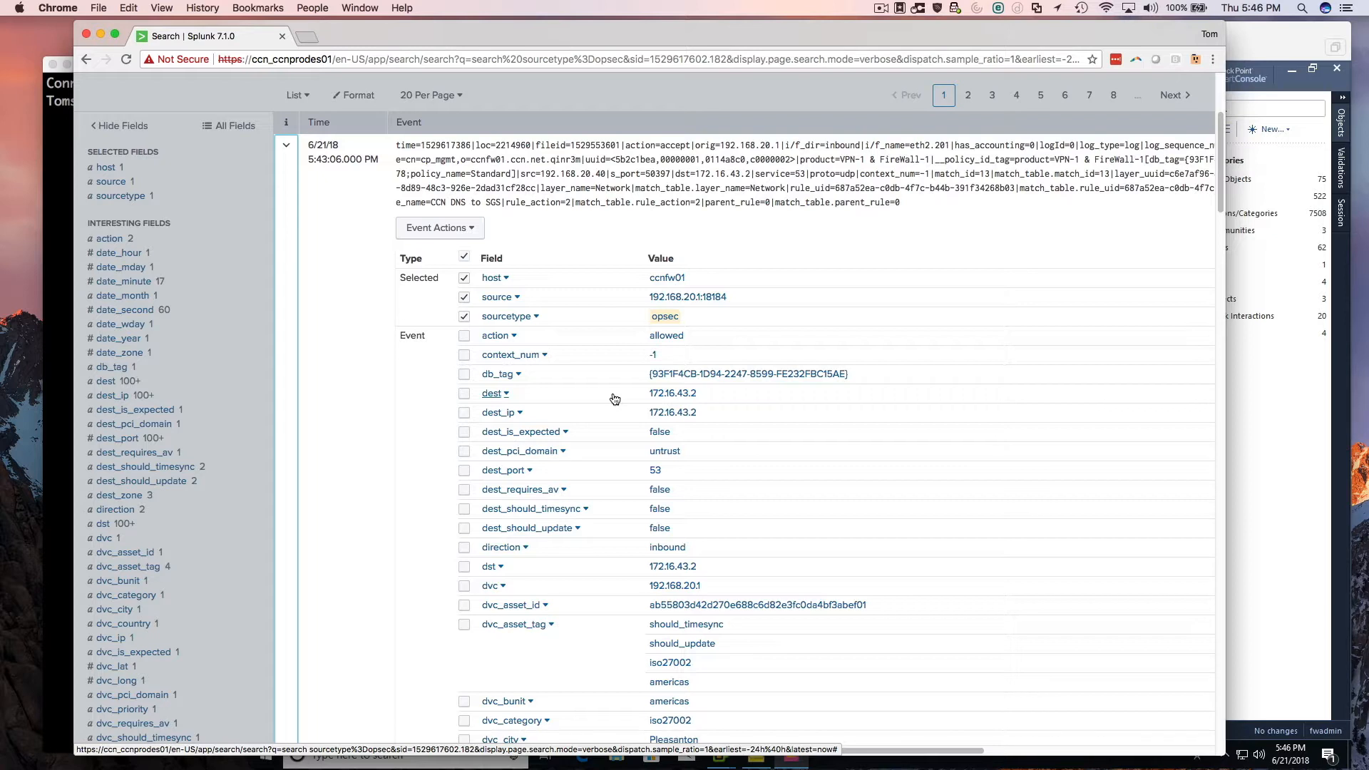
Issue a Check Point block command for the event's dest address 172.16.43.2, choosing to investigate the sendalert search before running it.
drag(524, 748, 798, 749)
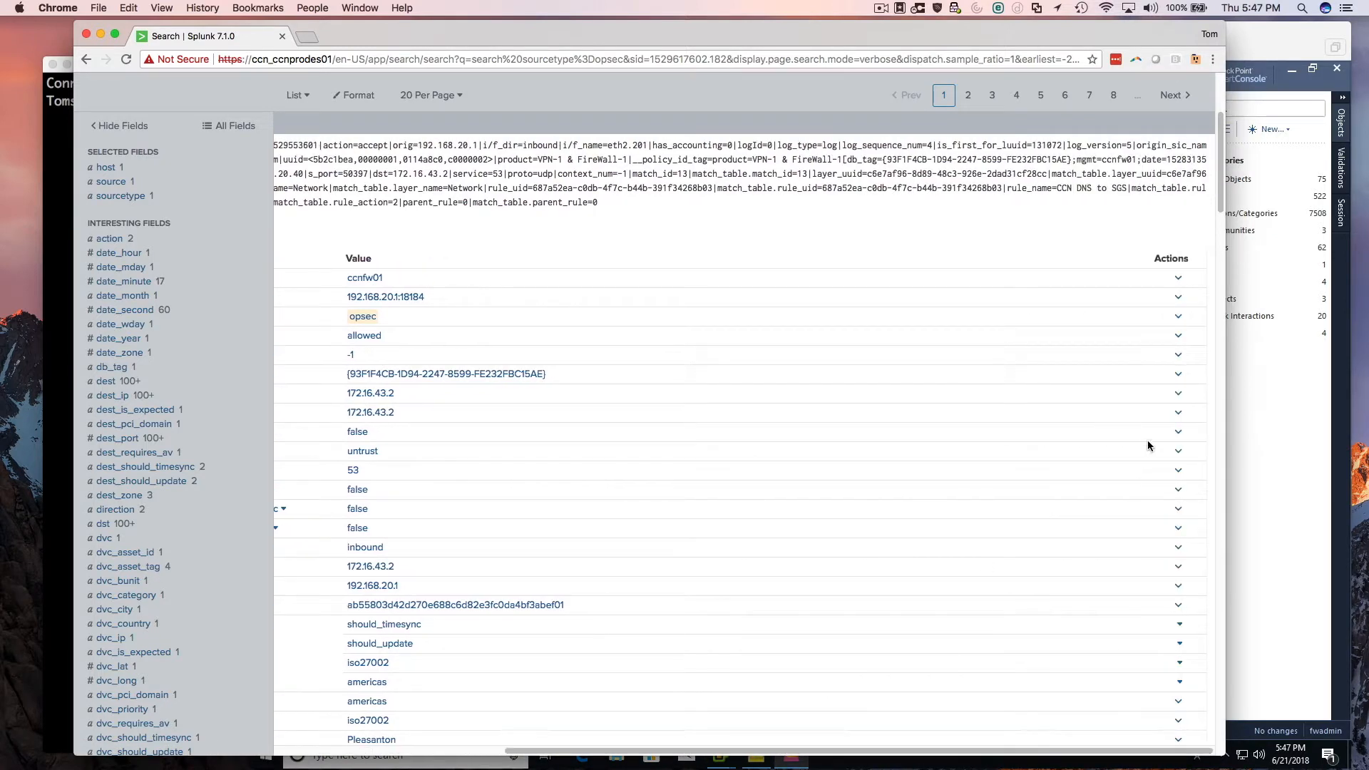
click(1179, 397)
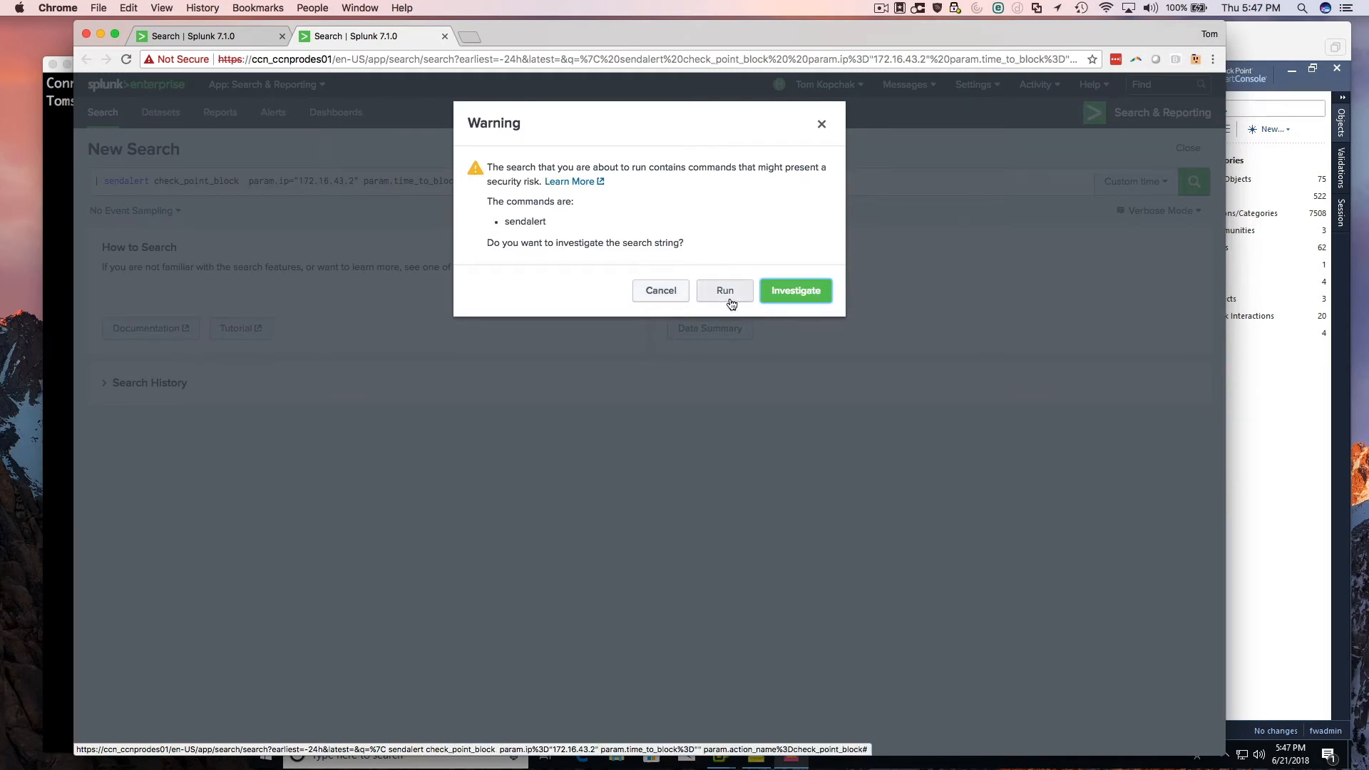
click(781, 300)
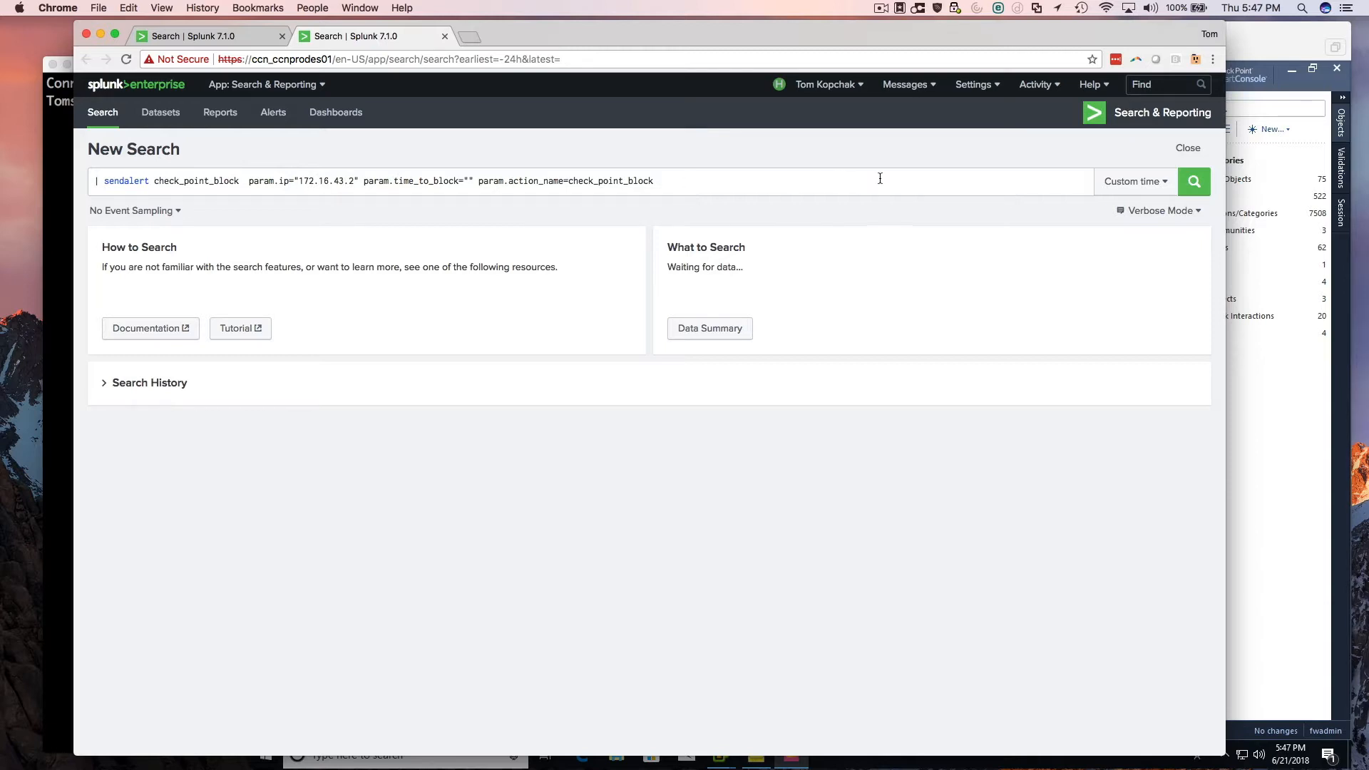
click(1188, 185)
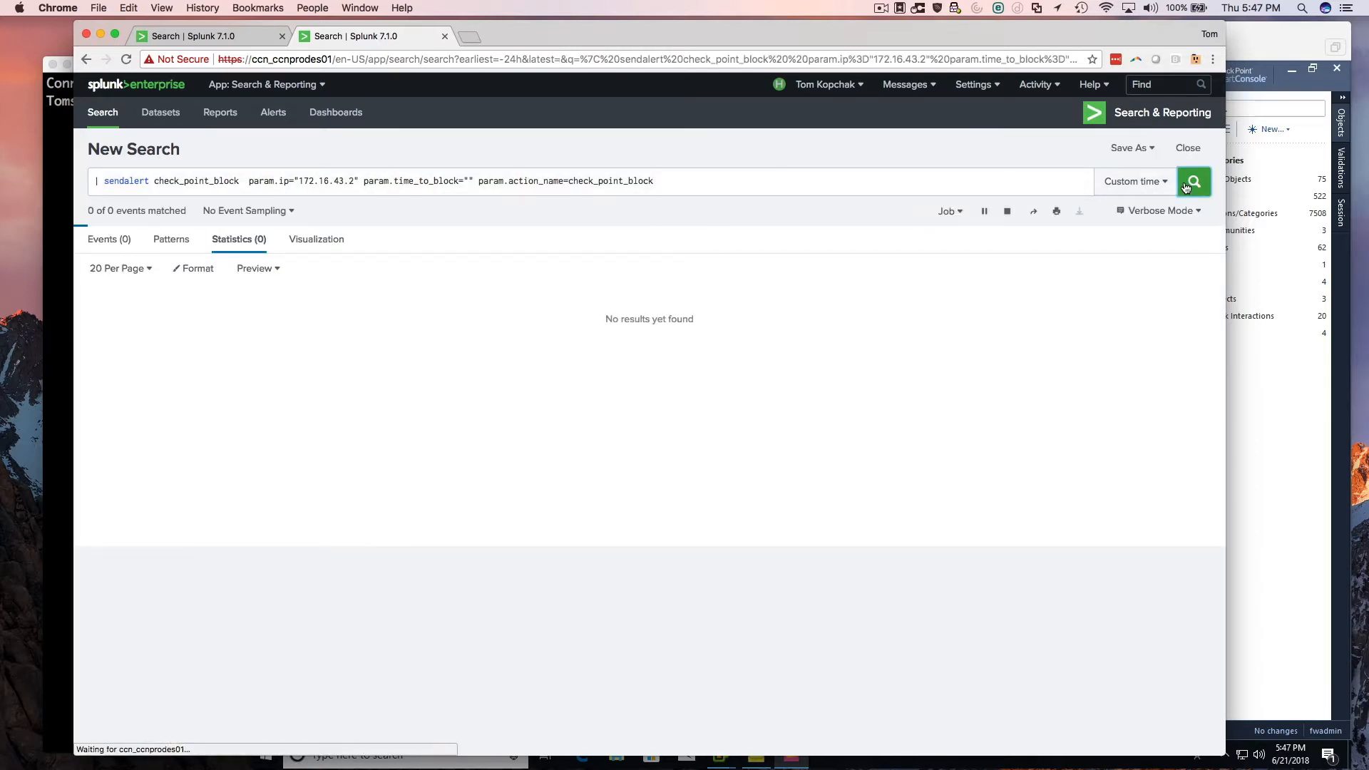
Switch to Check Point SmartConsole to check the recent tasks, and refresh the enforced suspicious activity rules in SmartView Monitor.
click(1276, 40)
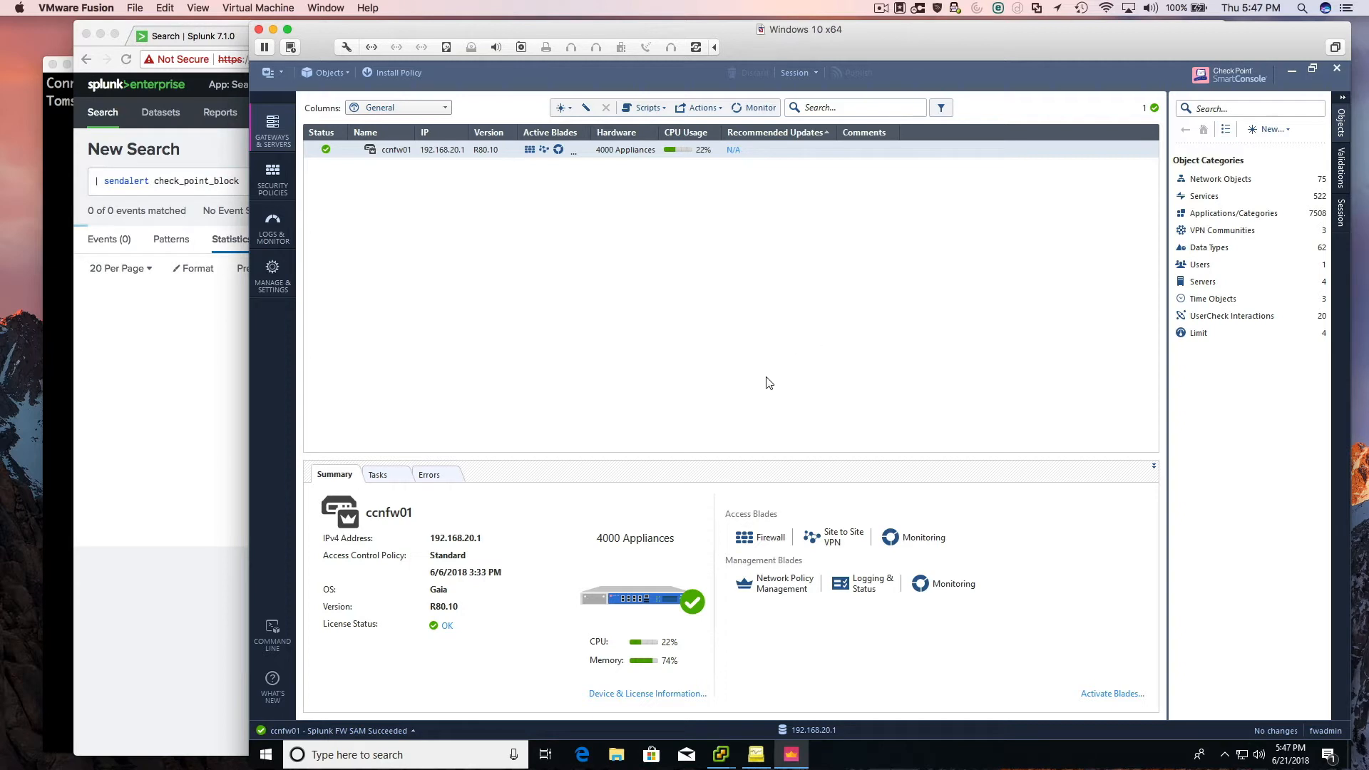
click(383, 731)
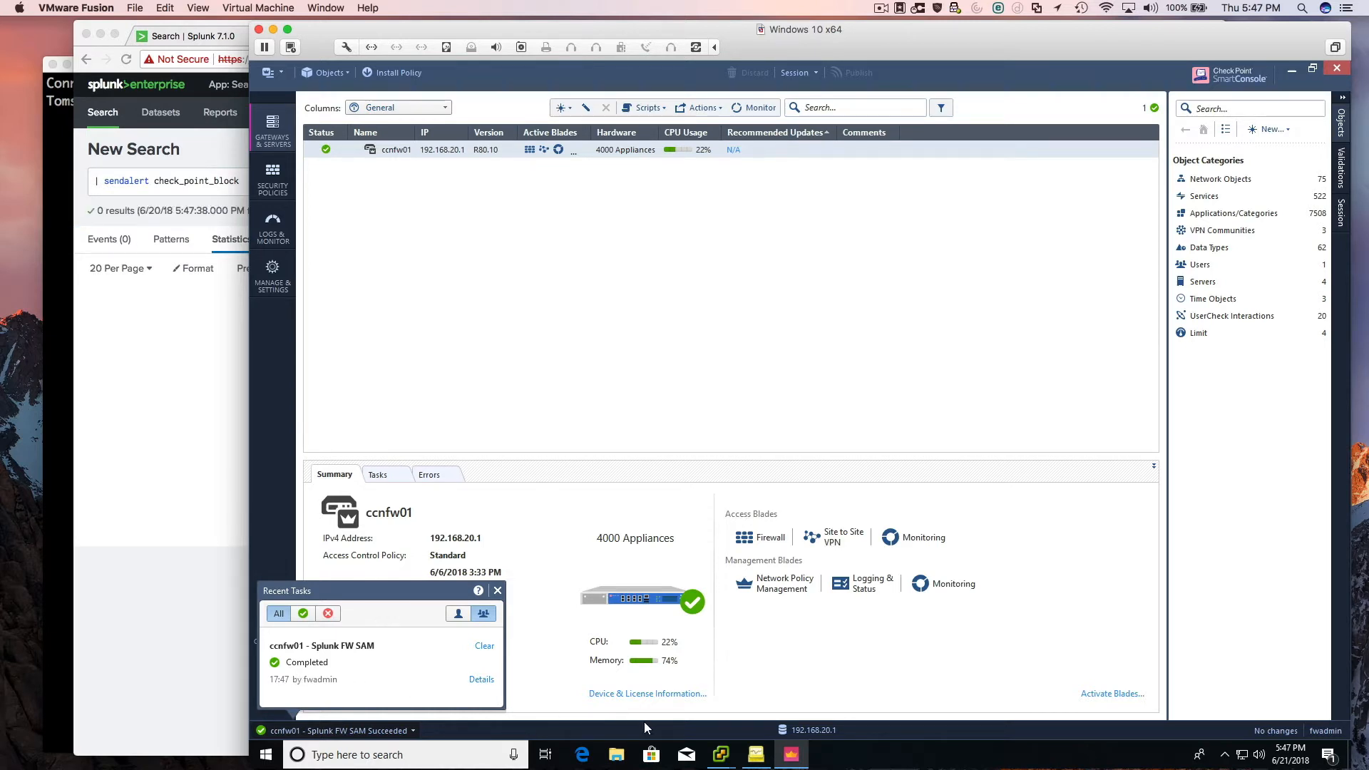
click(753, 754)
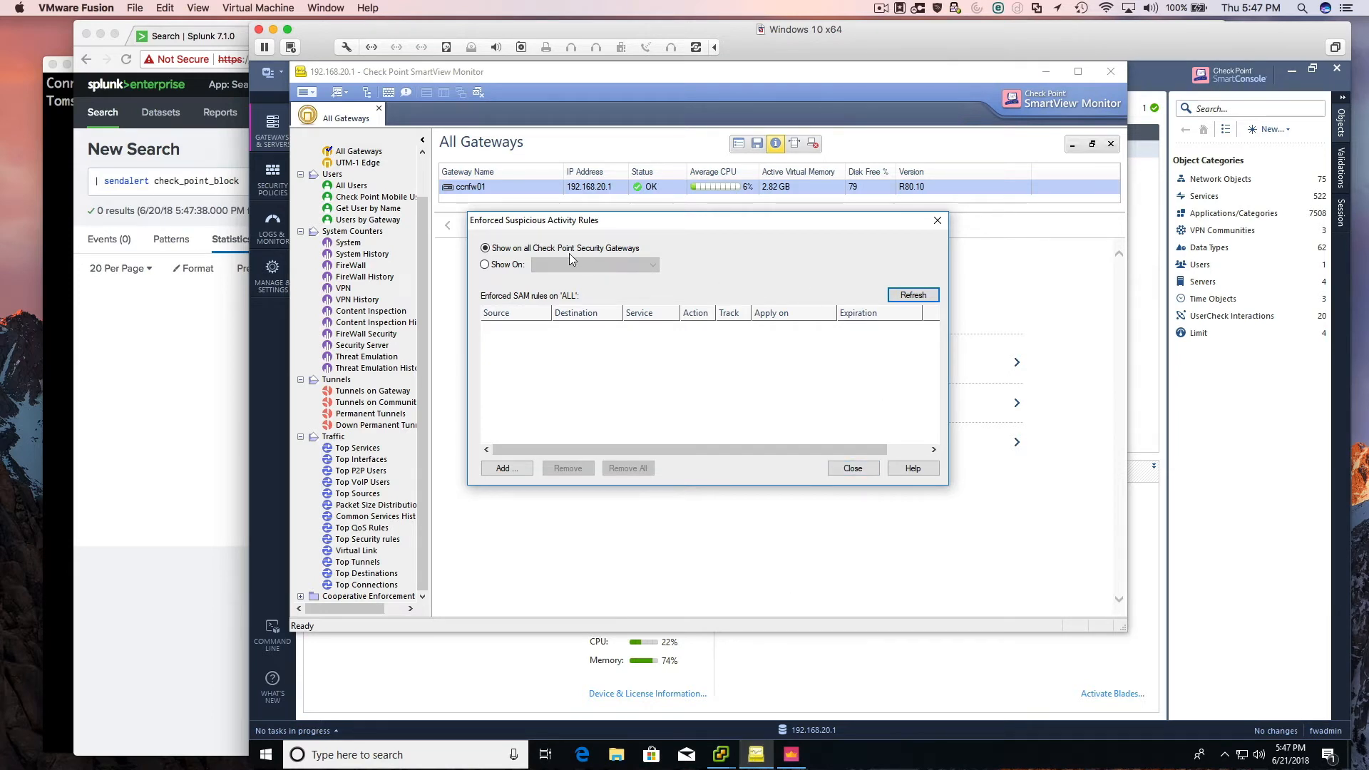
click(915, 297)
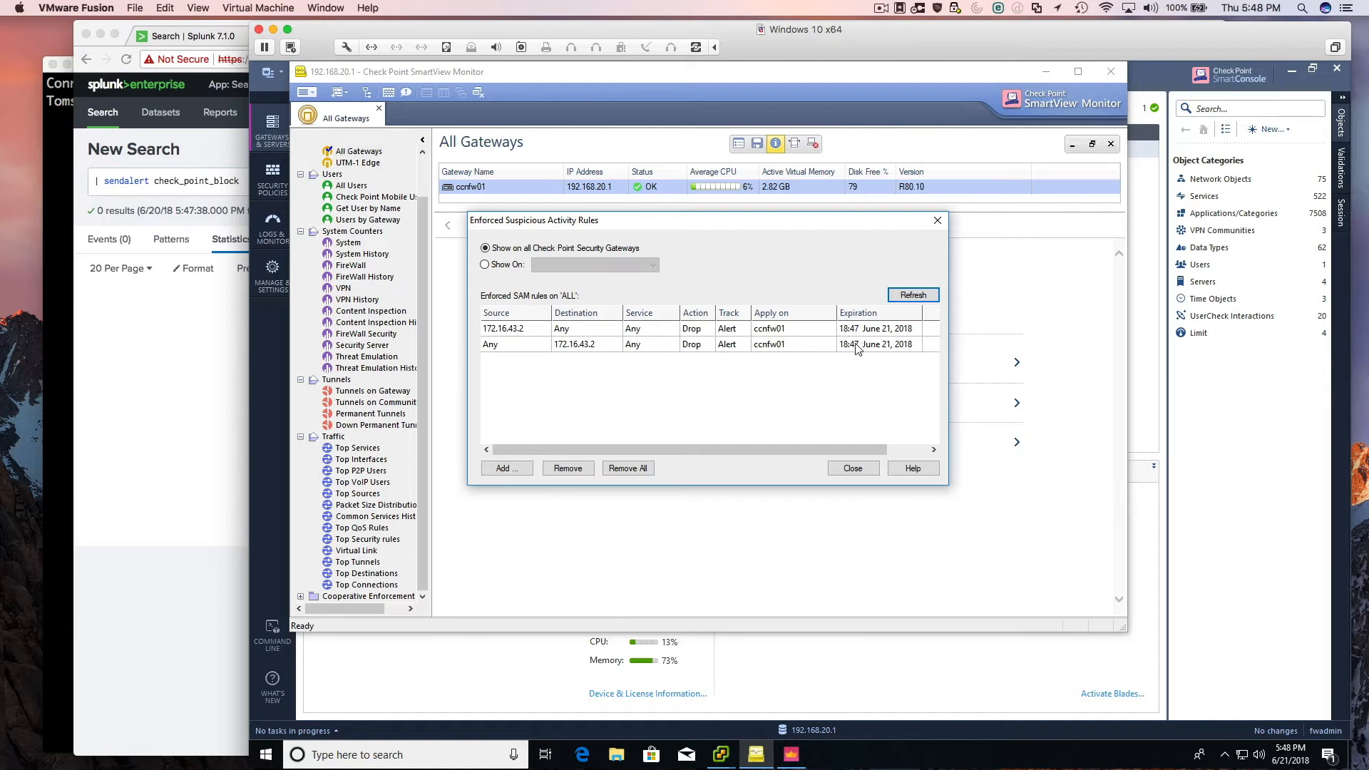
Remove all enforced SAM rules for 172.16.43.2 and confirm the removal.
click(556, 337)
click(556, 344)
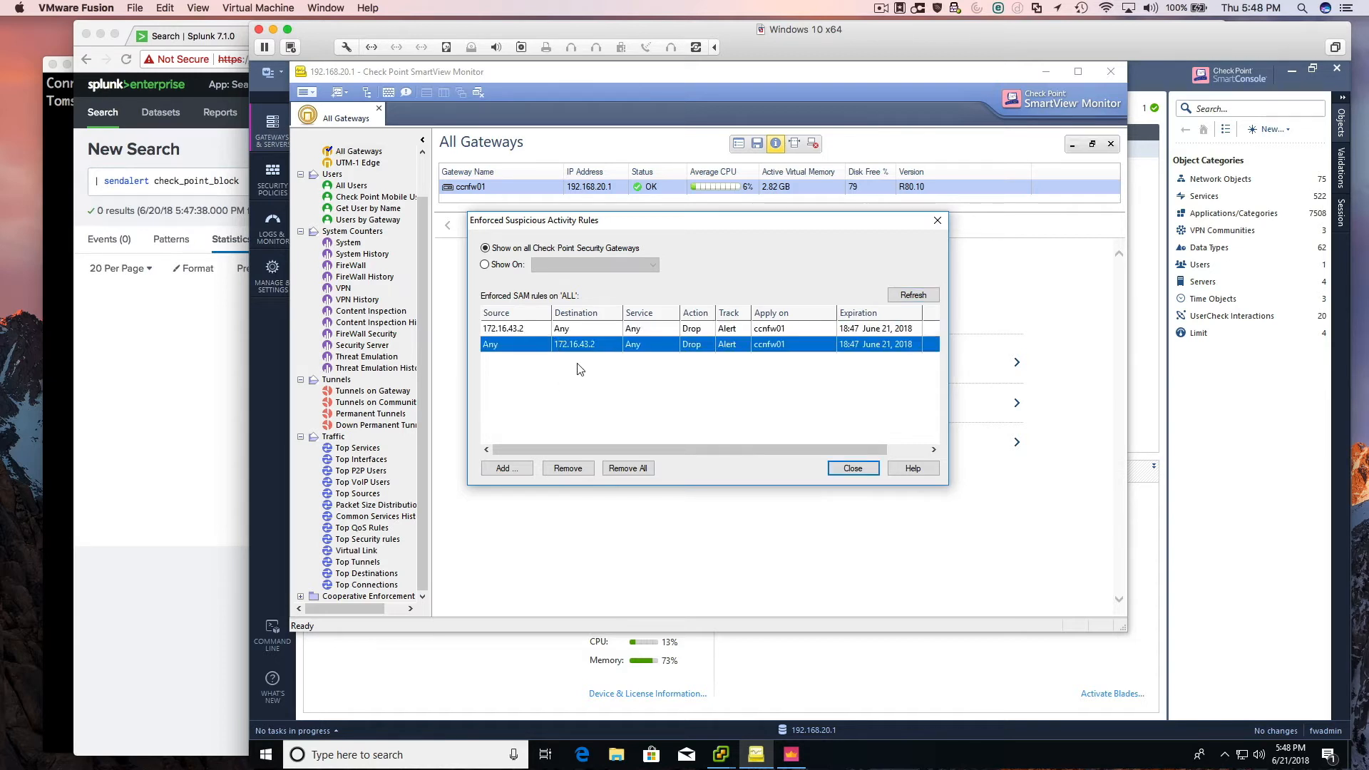
click(626, 468)
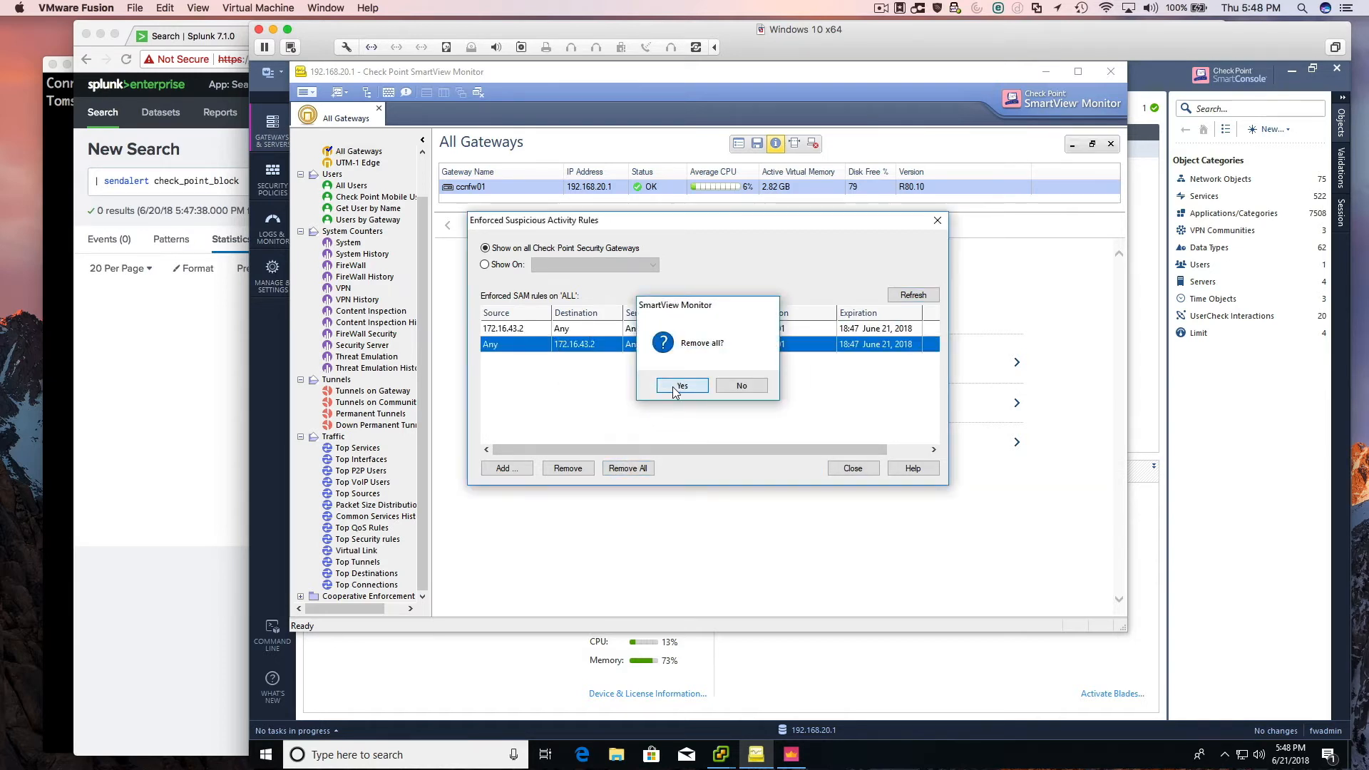
click(679, 387)
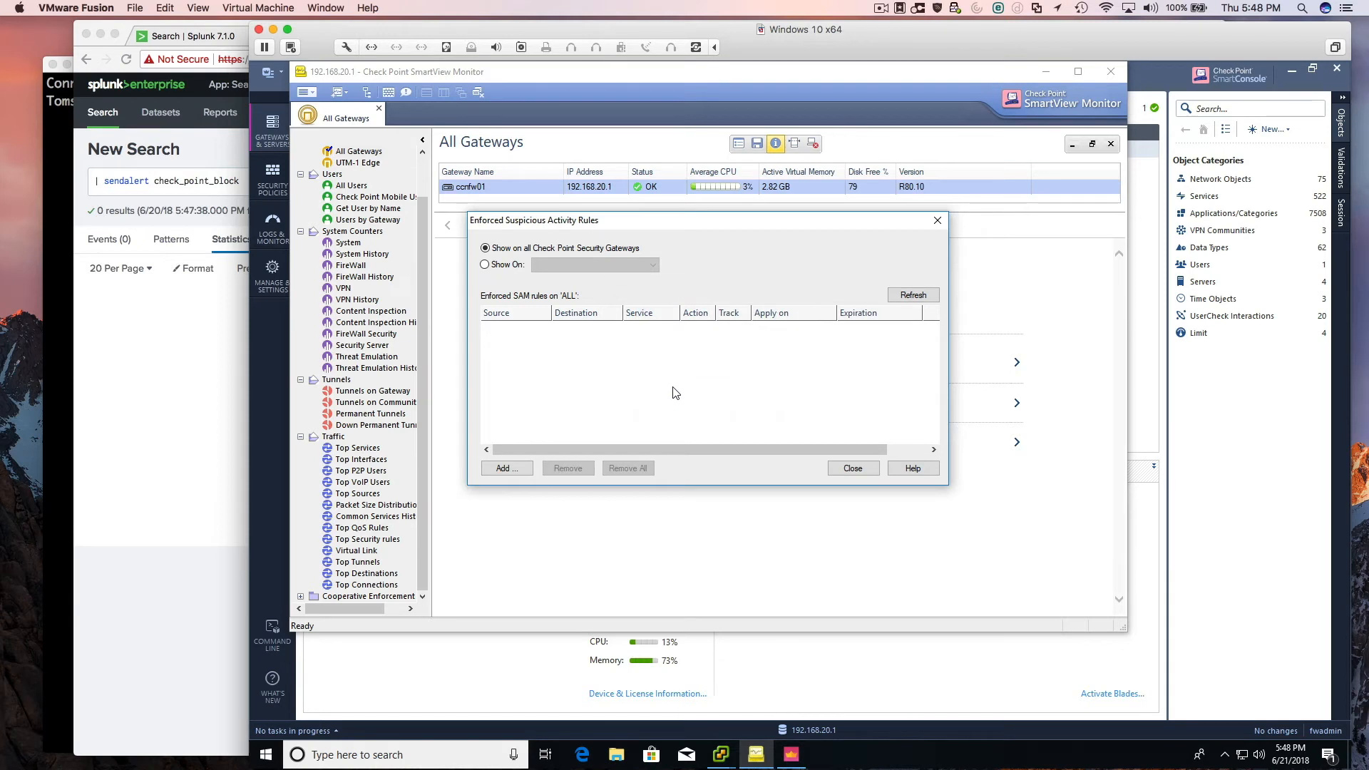
Back in Splunk, open Enterprise Security's Incident Review and expand the notable event Excessive DNS Queries (192.168.20.40).
click(168, 336)
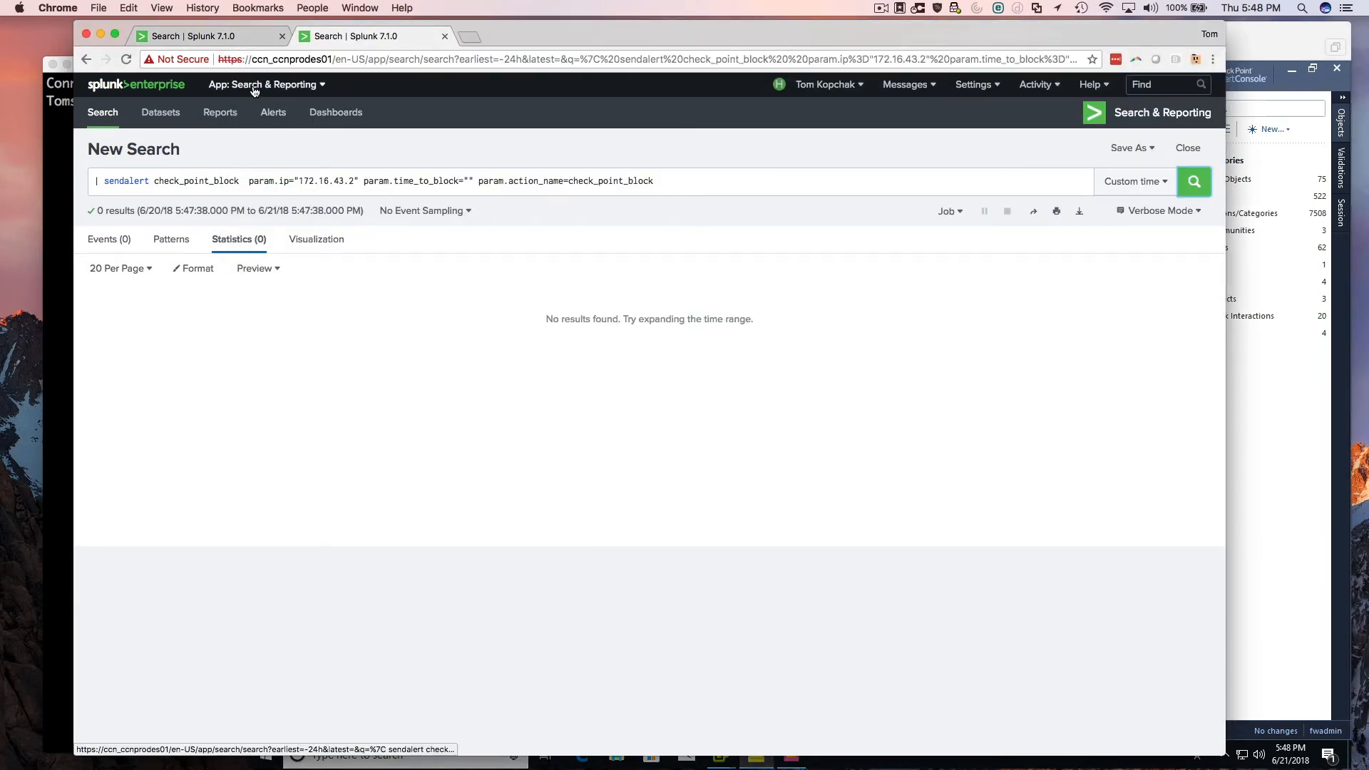
click(254, 86)
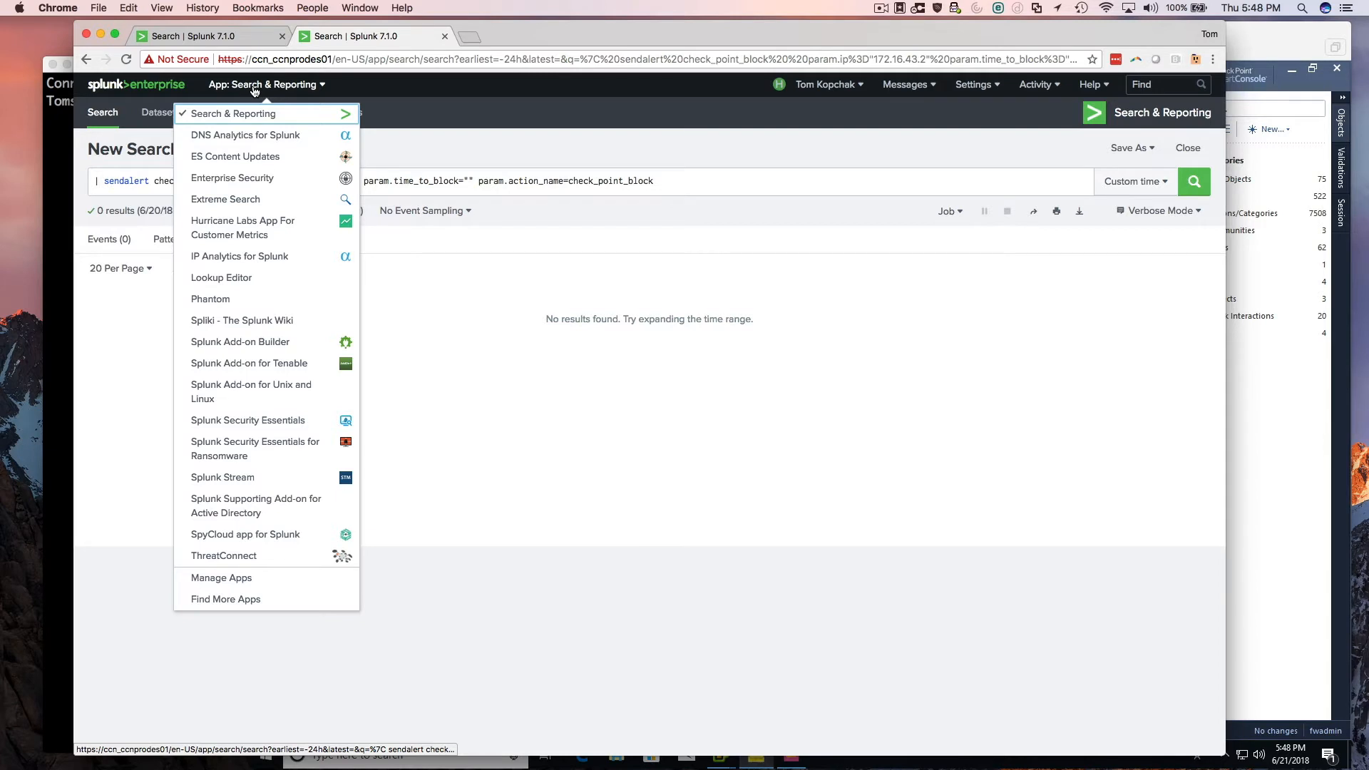
click(248, 178)
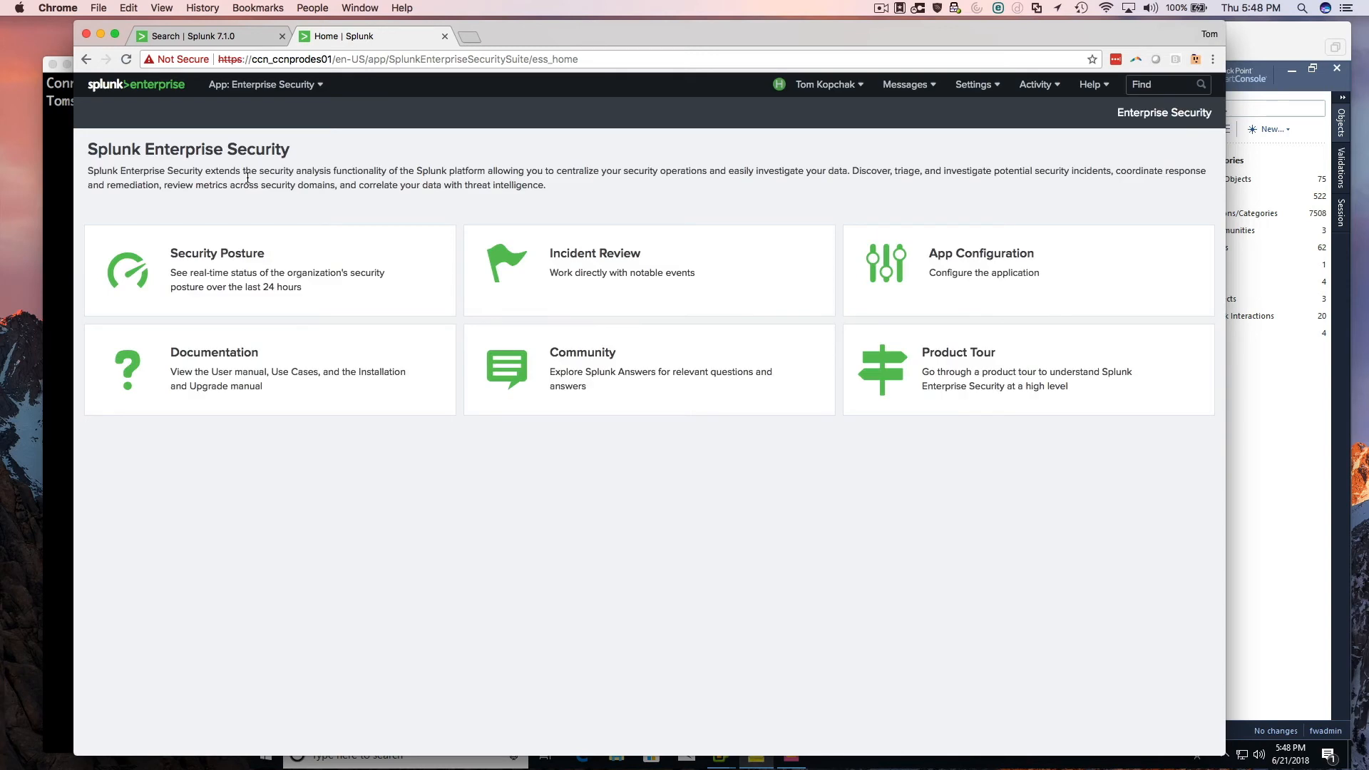
click(267, 117)
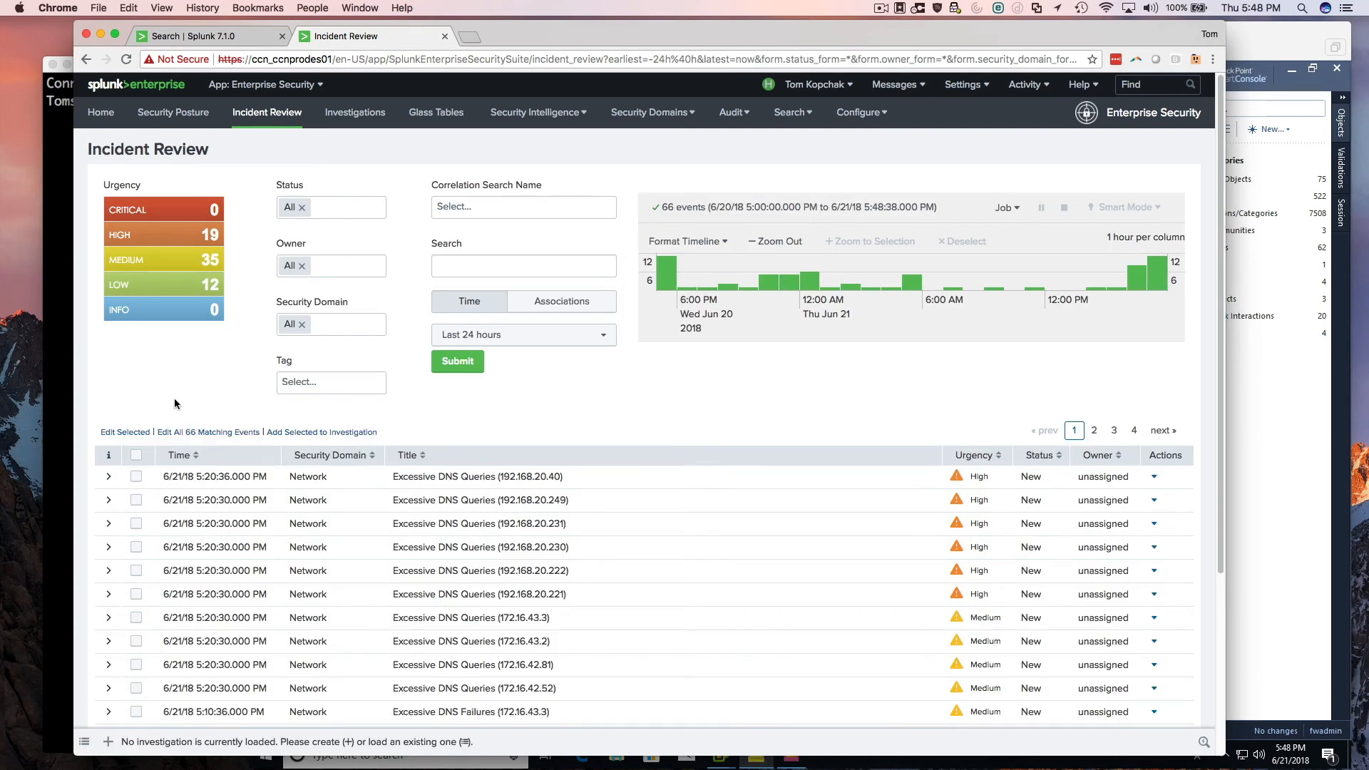
click(109, 477)
scroll(143, 484, down, 3)
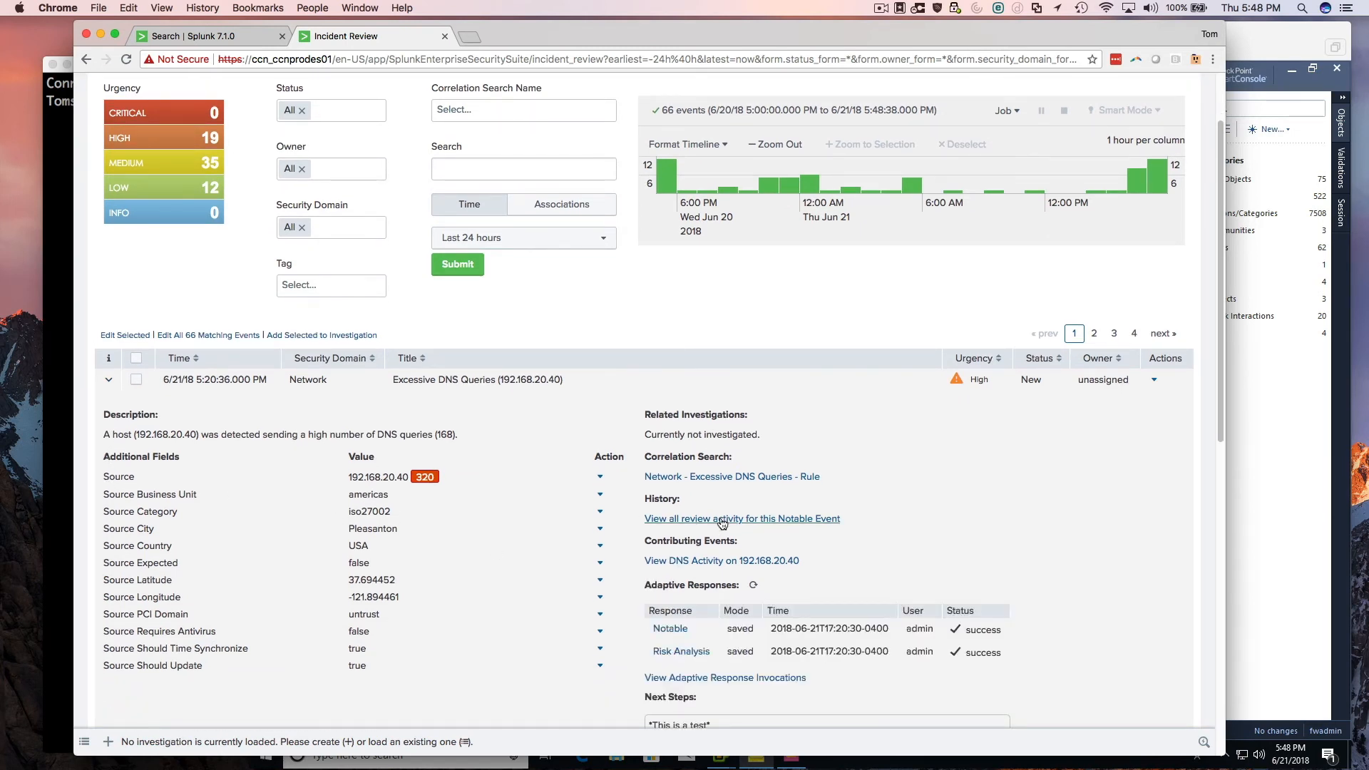
Run the adaptive response action "Block an IP address" on the notable event, using the src field and 600 seconds to block.
click(1154, 380)
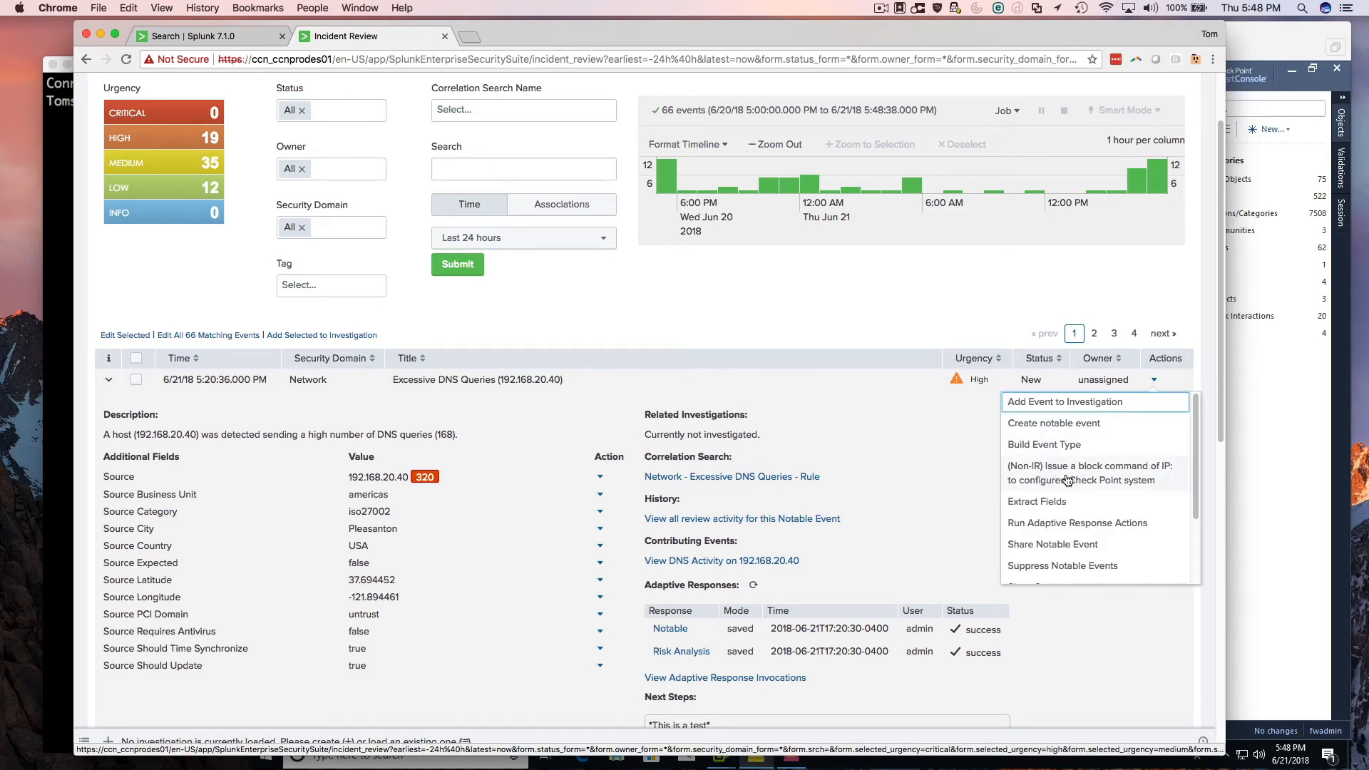
click(1060, 528)
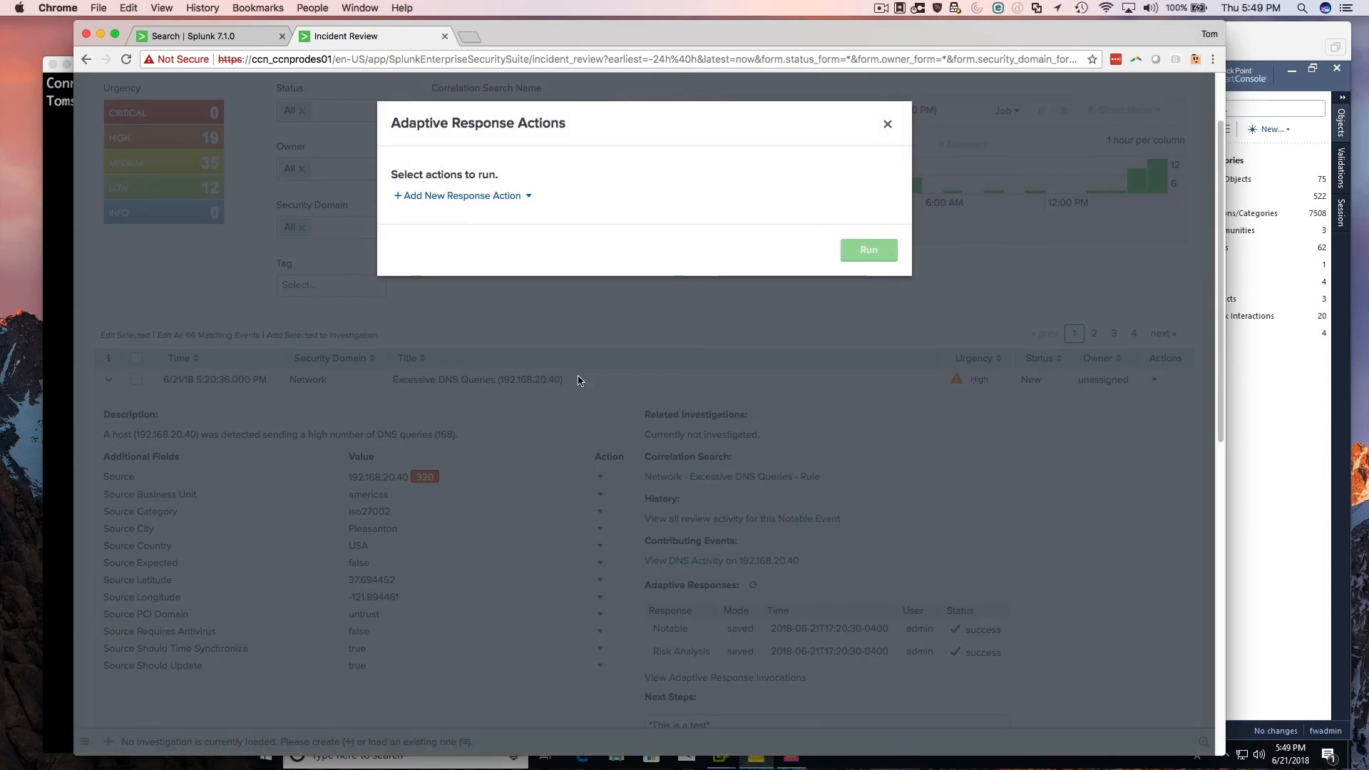
click(439, 197)
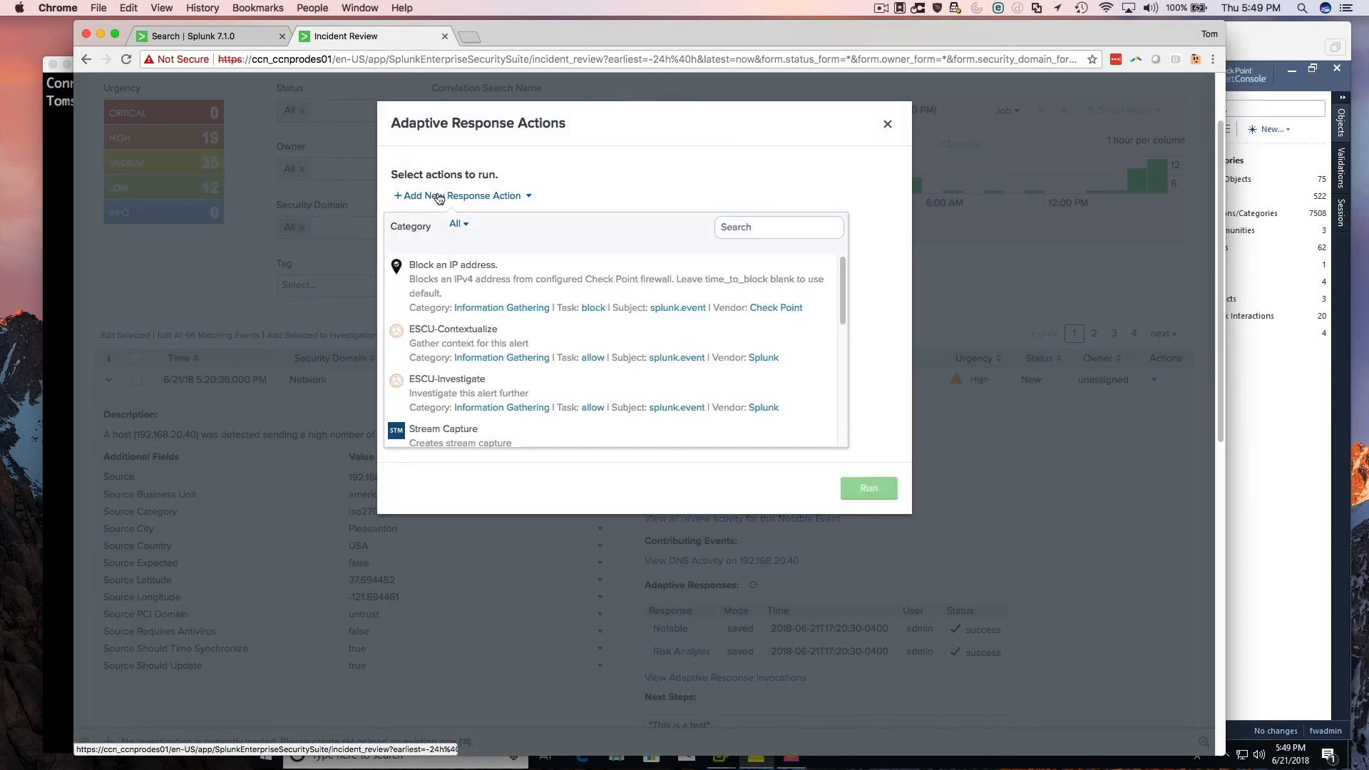
click(457, 277)
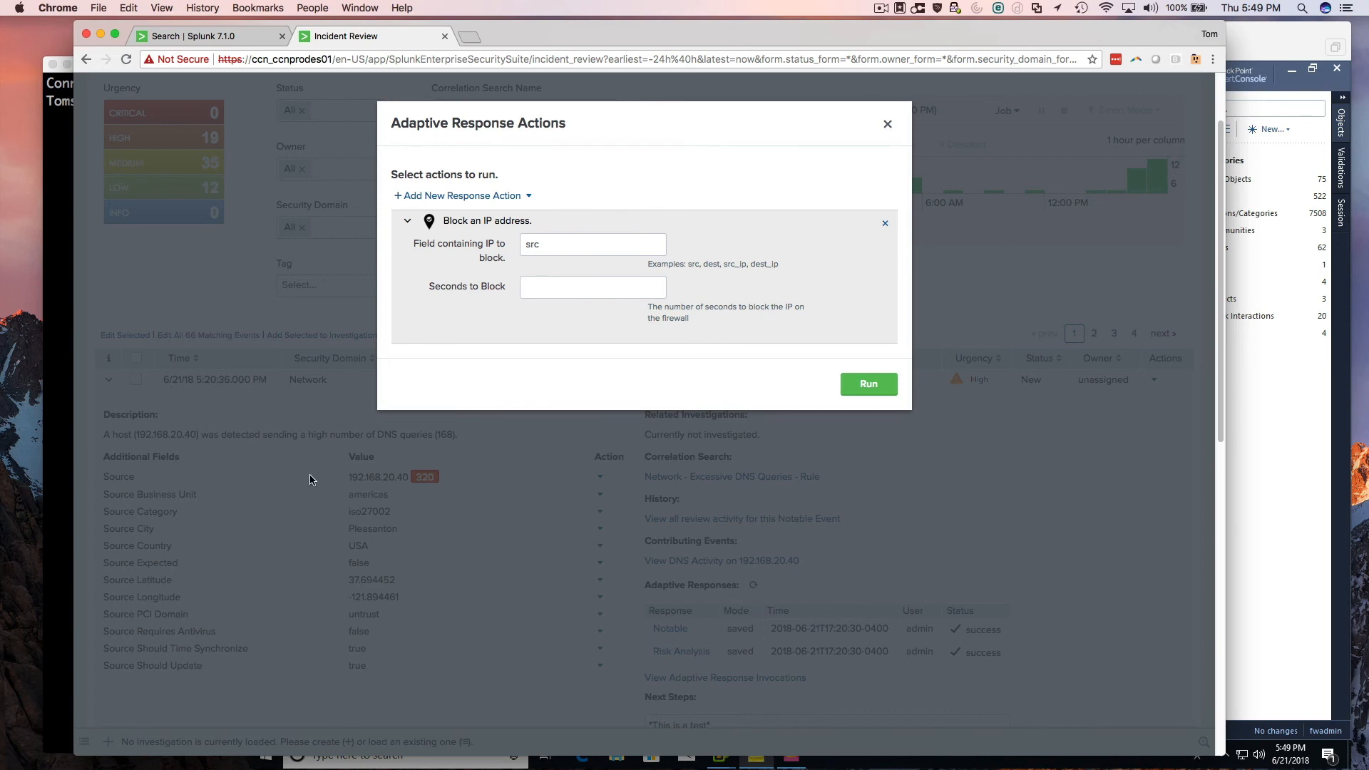
click(534, 290)
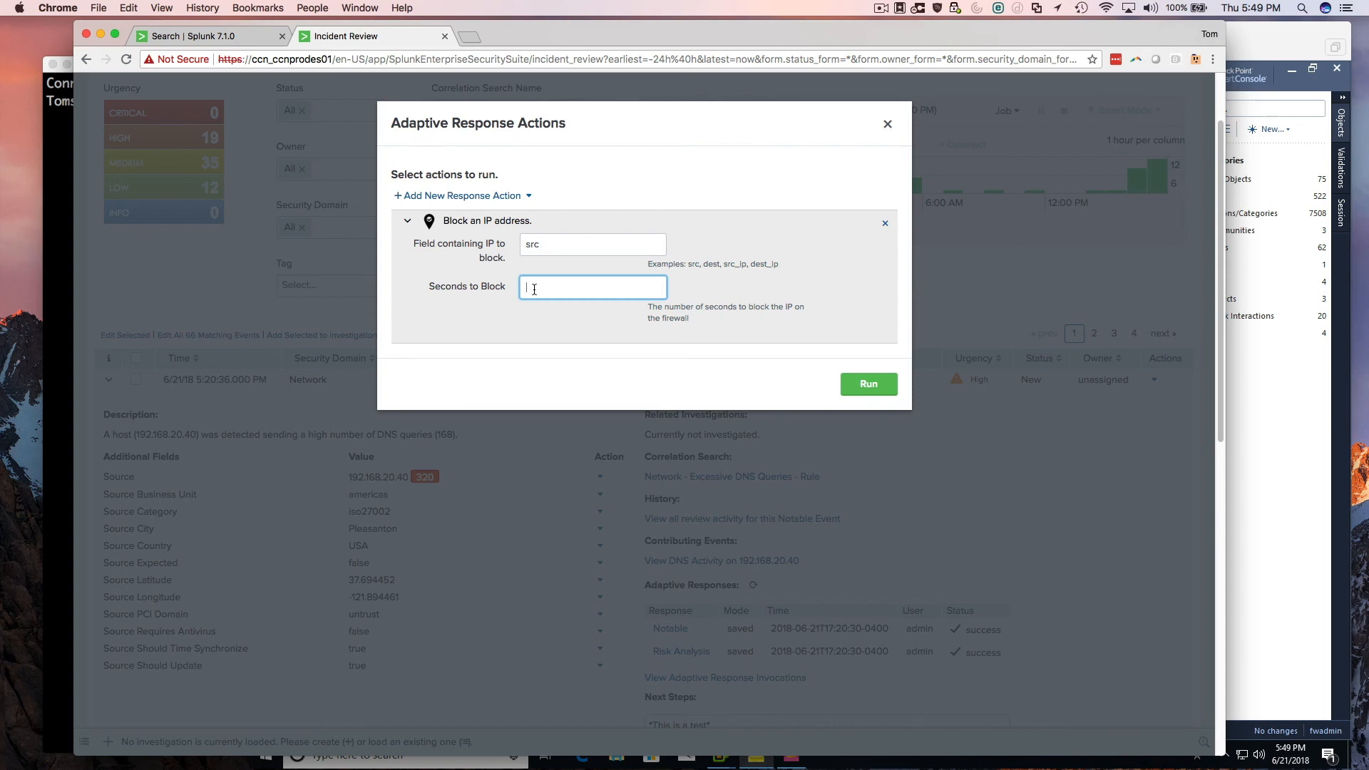
text(600)
click(886, 380)
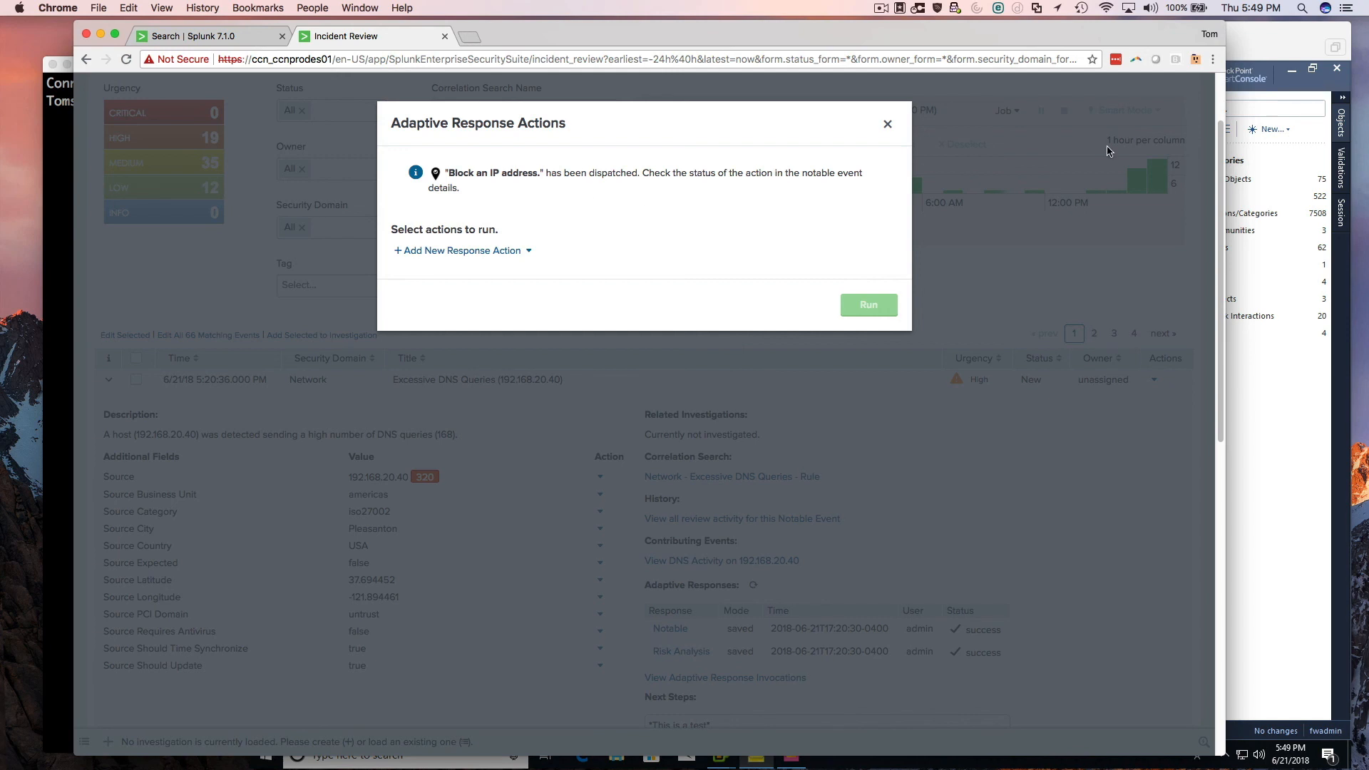
Switch to the Check Point consoles, check for the new Splunk FW SAM task and refresh the enforced SAM rules on all gateways.
click(1268, 33)
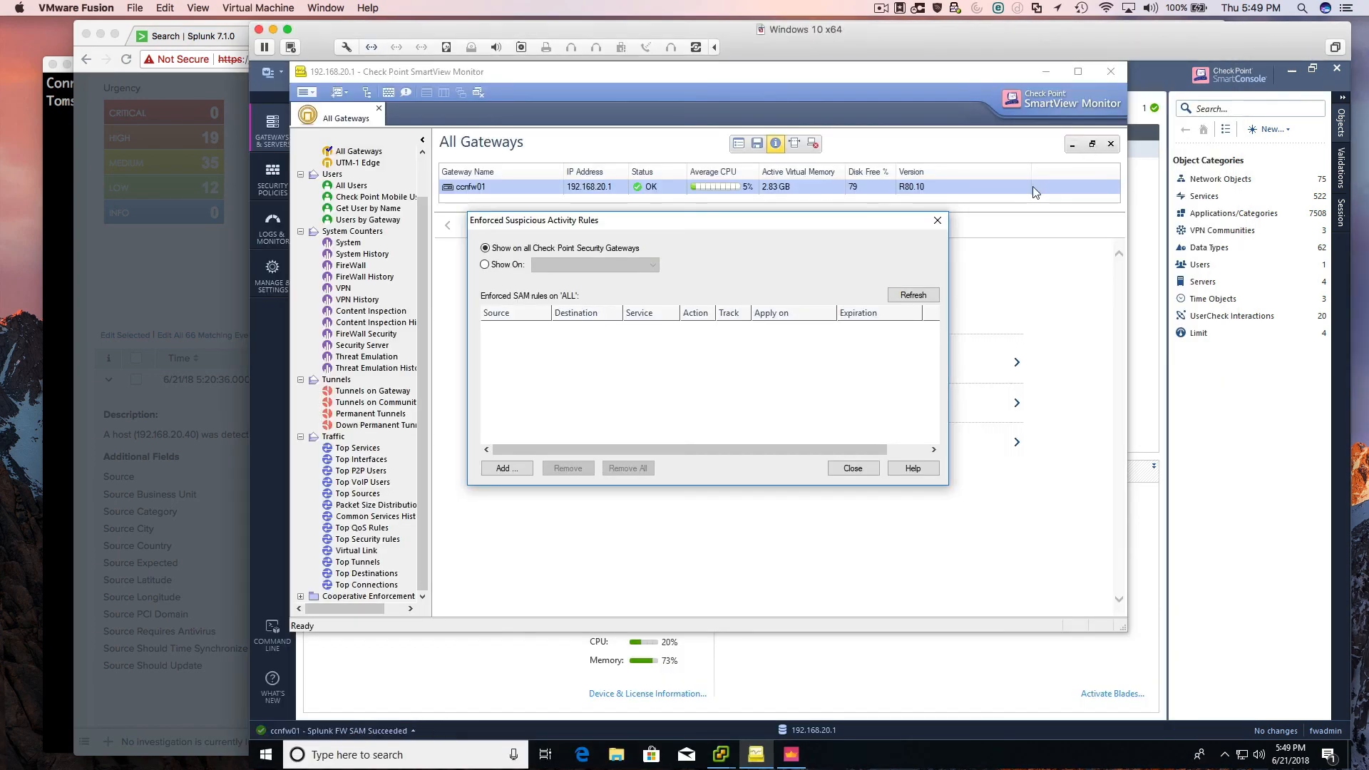
click(405, 727)
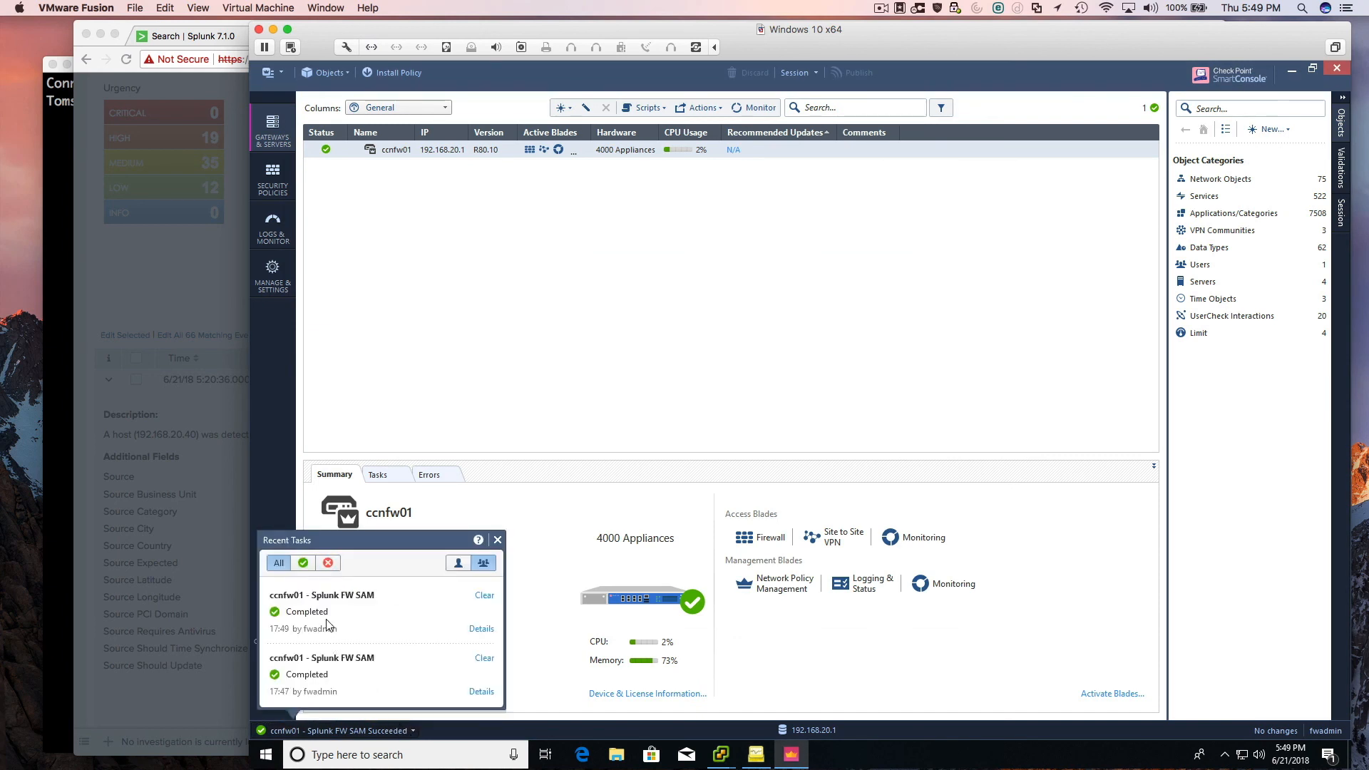
click(748, 761)
click(914, 295)
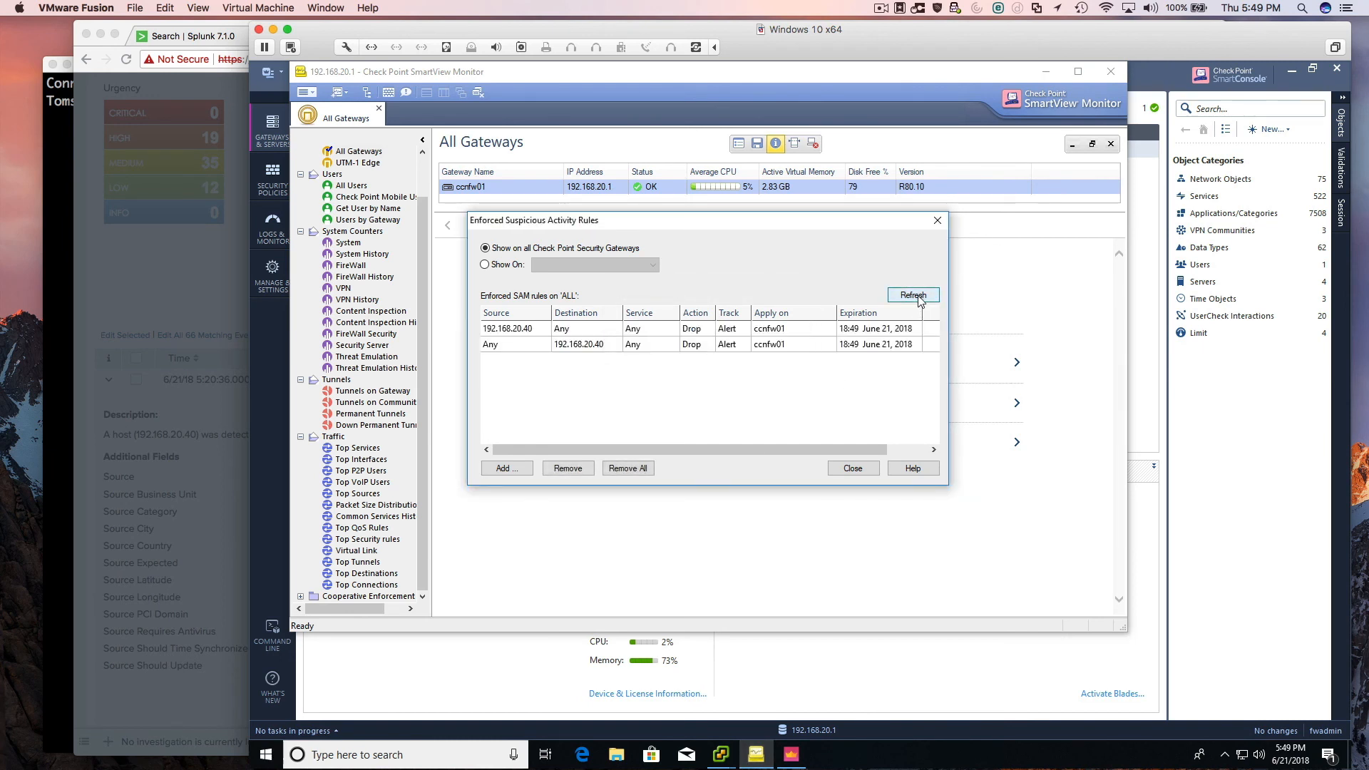